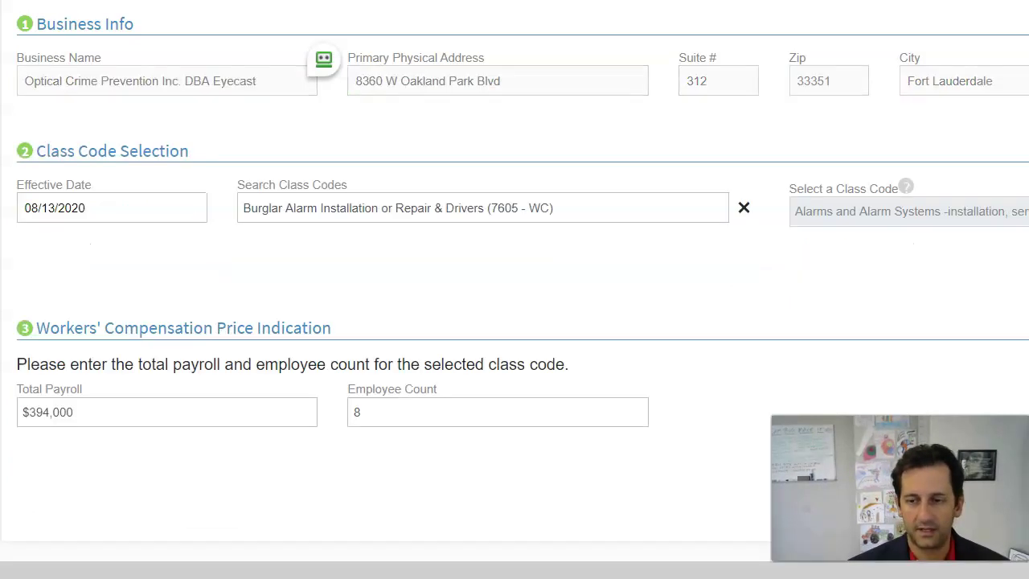
Accept the suggested Sunrise address and review the Appetite Guide's ezComp and ezAuto product cards
{"action": "left_click", "coordinate": [24, 179]}
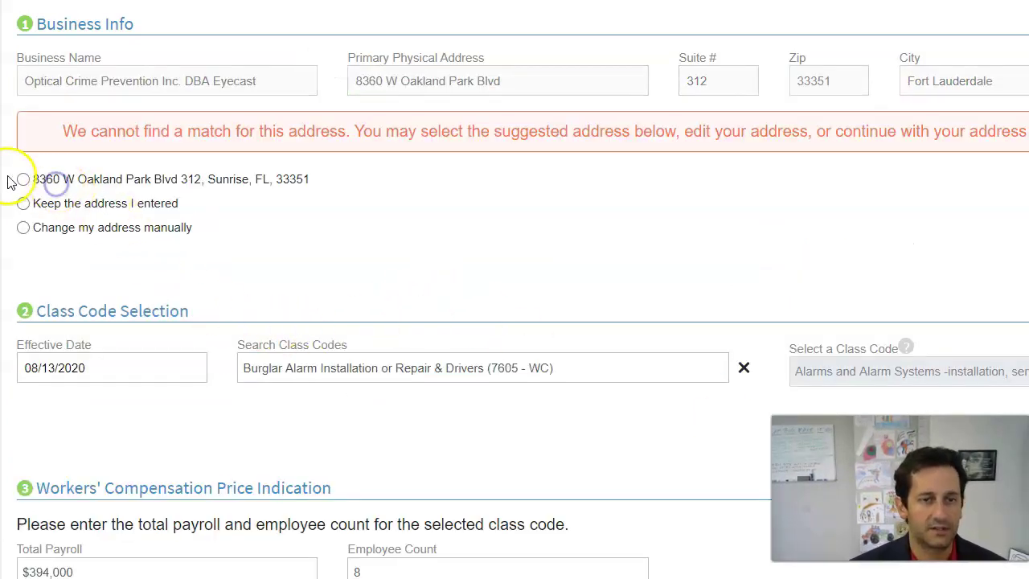
{"action": "scroll", "coordinate": [935, 319], "scroll_direction": "down", "scroll_amount": 1}
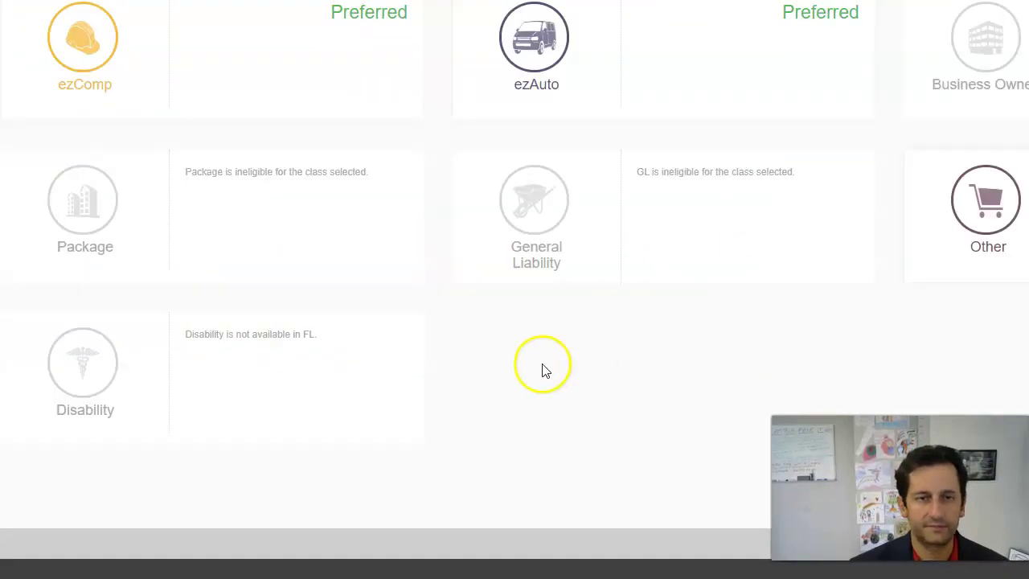
{"action": "scroll", "coordinate": [541, 367], "scroll_direction": "up", "scroll_amount": 3}
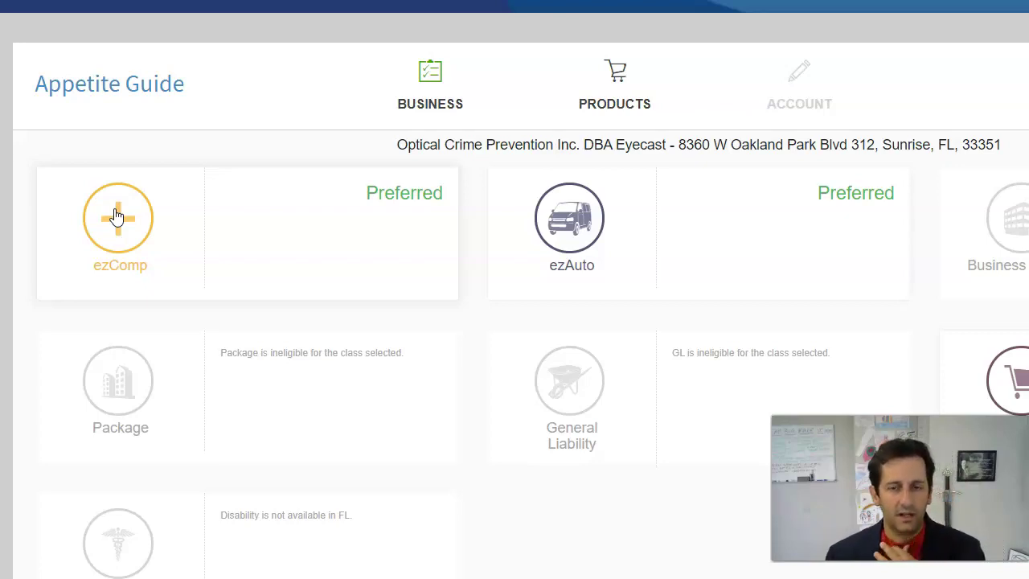
Add ezComp to the quote and bring up its prefilled Applicant Information form
{"action": "left_click", "coordinate": [115, 219]}
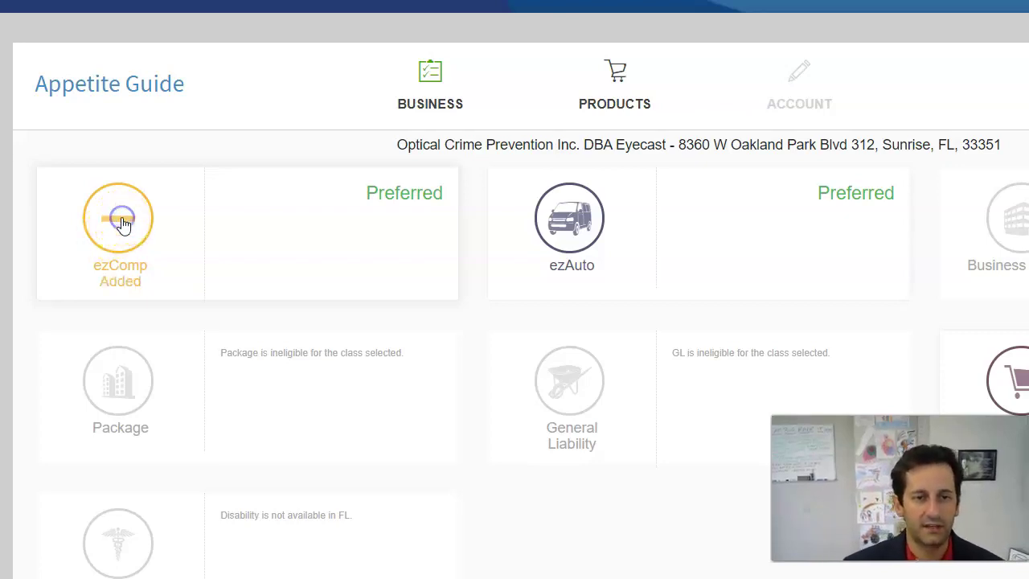
{"action": "scroll", "coordinate": [867, 257], "scroll_direction": "down", "scroll_amount": 3}
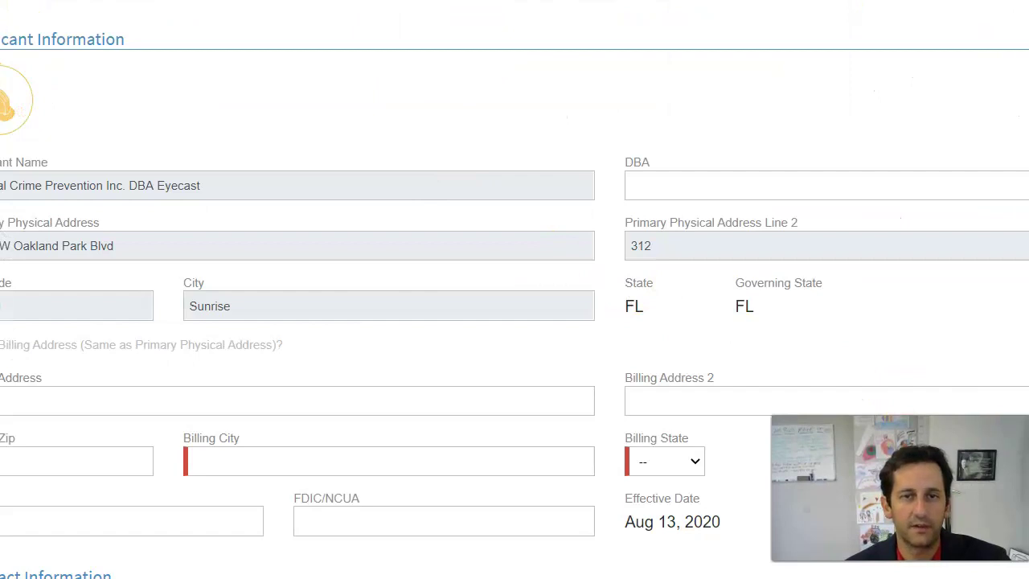
Set billing same as the physical address and paste in the business's FEIN
{"action": "left_click", "coordinate": [0, 346]}
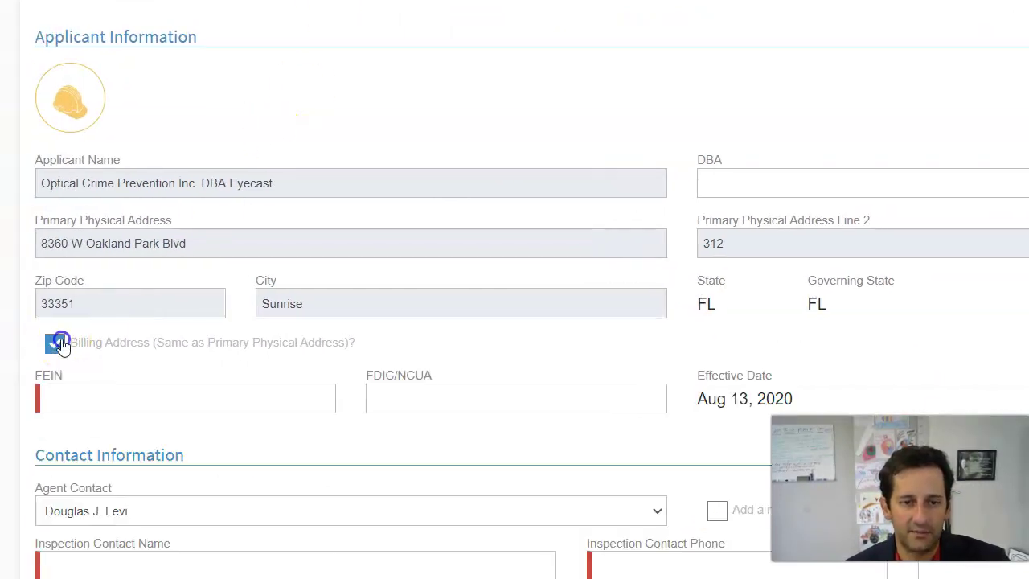
{"action": "left_click", "coordinate": [828, 200]}
{"action": "left_click", "coordinate": [73, 402]}
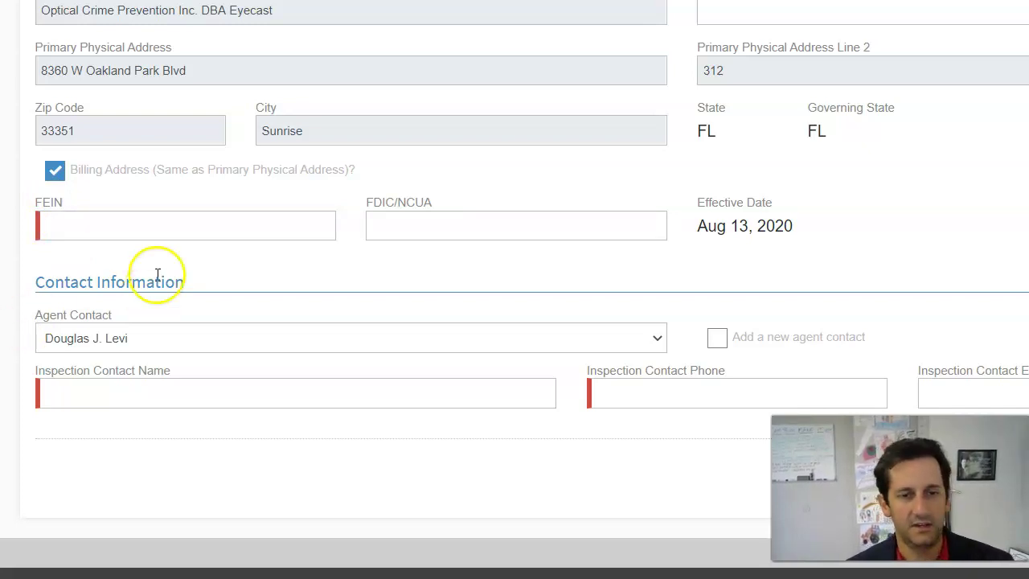
{"action": "left_click", "coordinate": [167, 228]}
{"action": "left_click", "coordinate": [391, 223]}
{"action": "left_click", "coordinate": [423, 266]}
Enter the inspection contact's name, phone number and e-mail, then continue to ezComp's application
{"action": "left_click", "coordinate": [225, 392]}
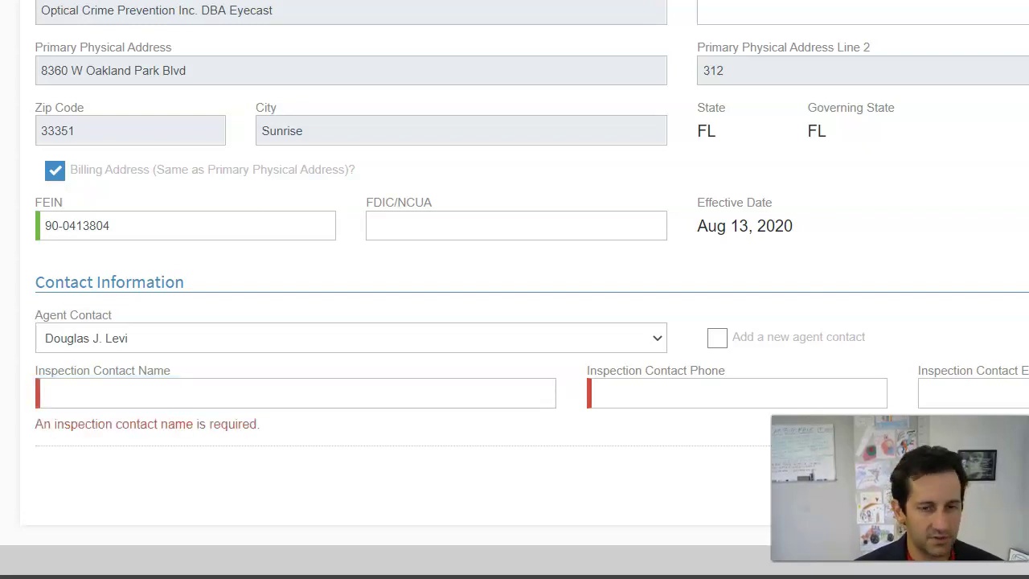
{"action": "left_click", "coordinate": [159, 387]}
{"action": "left_click", "coordinate": [703, 394]}
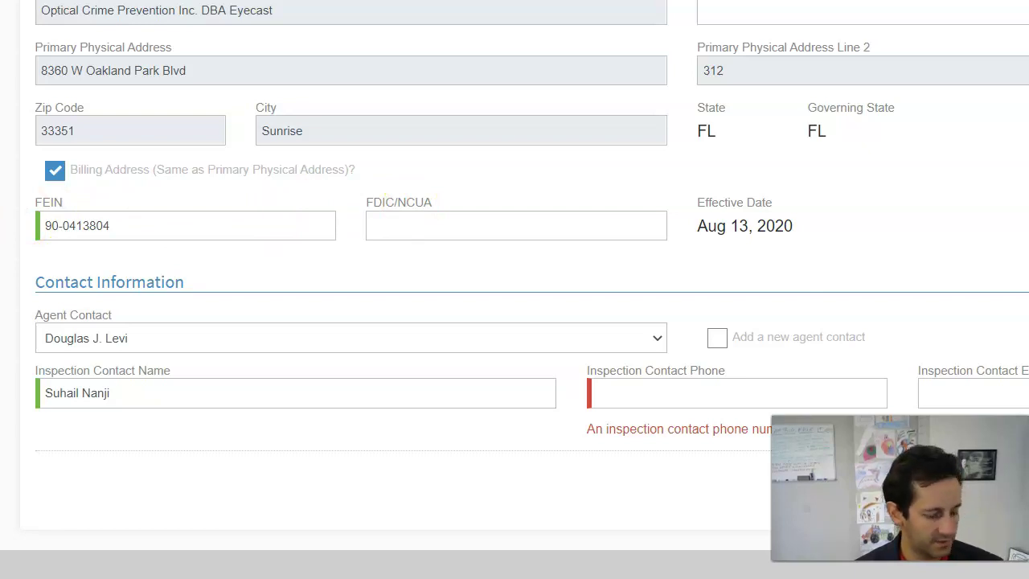
{"action": "left_click", "coordinate": [616, 384]}
{"action": "left_click", "coordinate": [1022, 391]}
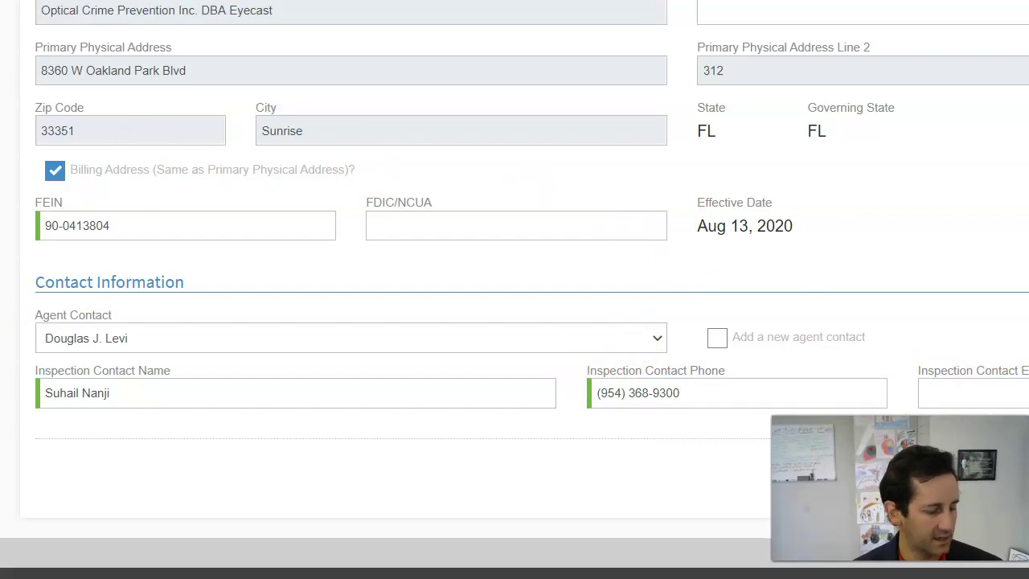
{"action": "left_click", "coordinate": [925, 390]}
{"action": "key", "text": "ctrl+v"}
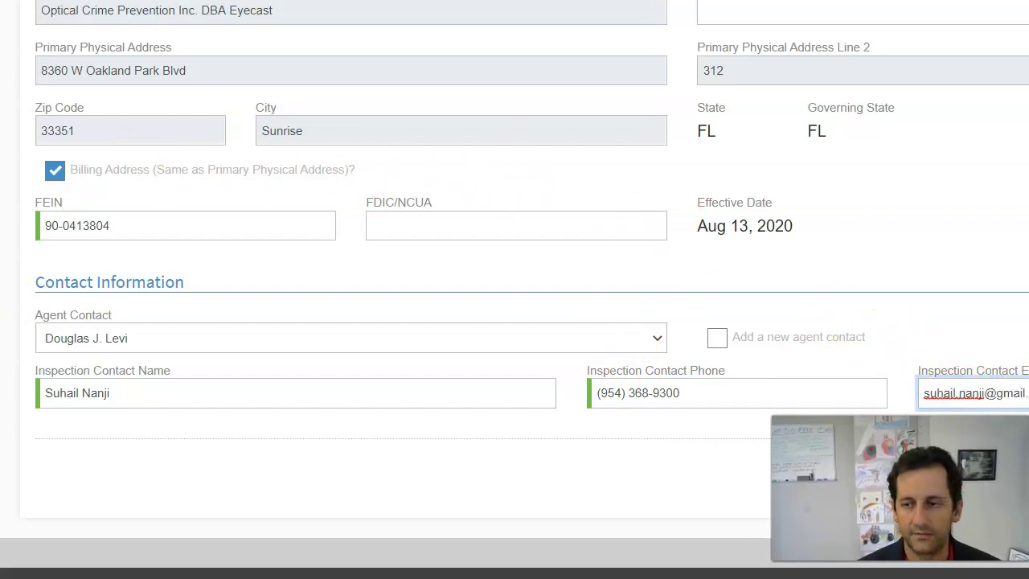
{"action": "left_click", "coordinate": [928, 278]}
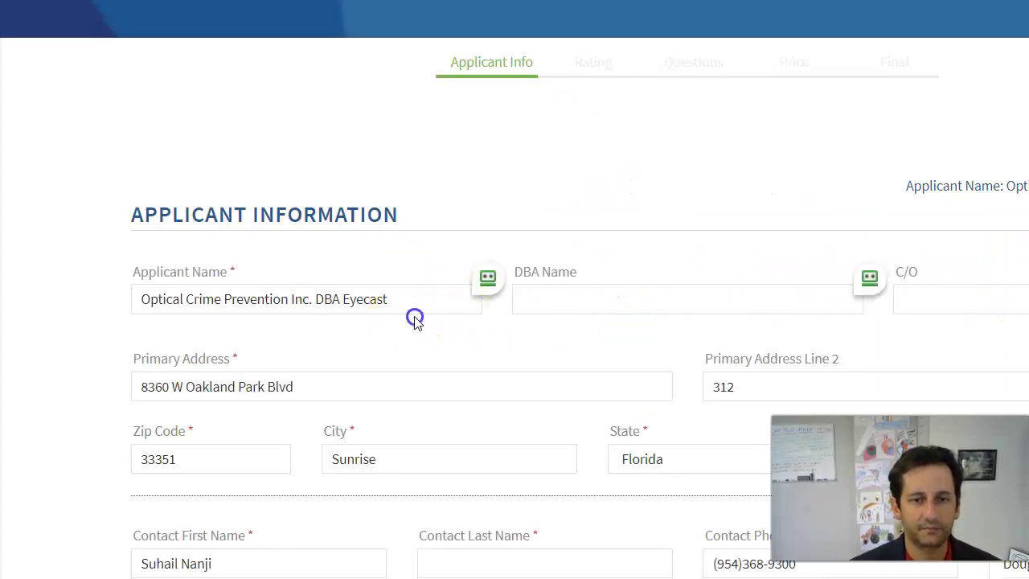
Move 'Eyecast' out of the applicant name into the DBA Name field
{"action": "left_click", "coordinate": [328, 299]}
{"action": "double_click", "coordinate": [326, 299]}
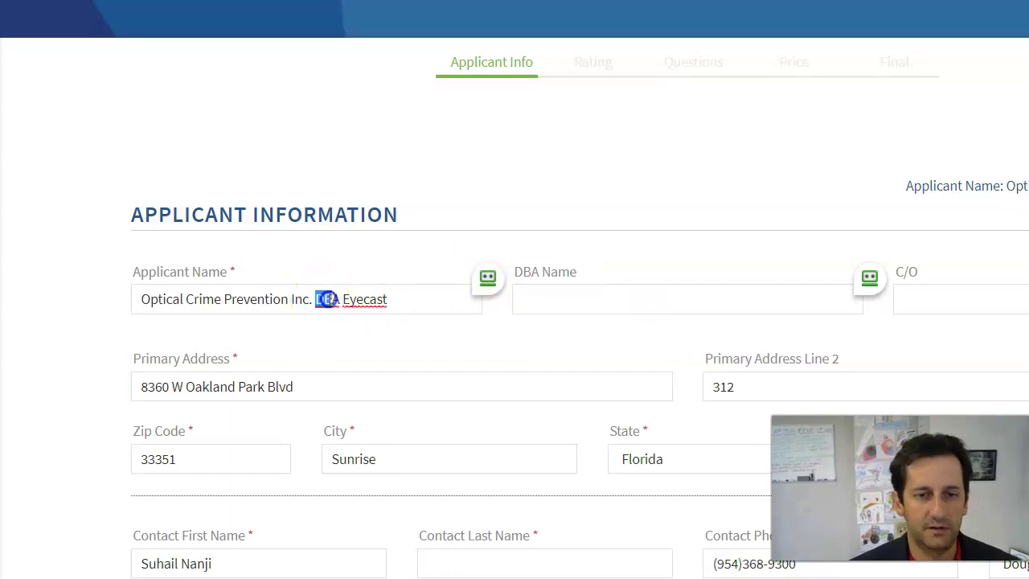
{"action": "double_click", "coordinate": [360, 301]}
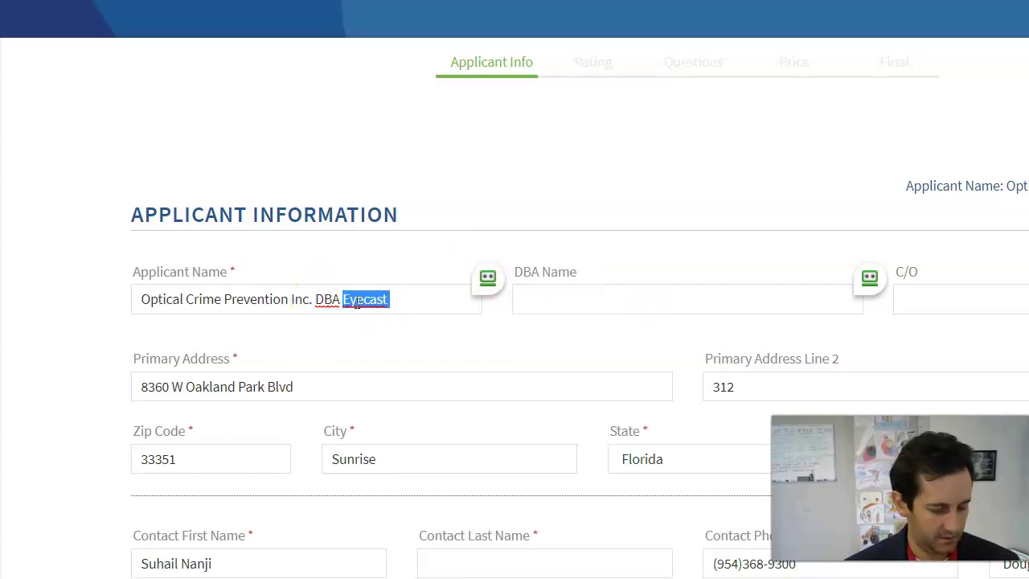
{"action": "key", "text": "ctrl+x"}
{"action": "left_click", "coordinate": [578, 299]}
{"action": "key", "text": "ctrl+v"}
{"action": "left_click", "coordinate": [393, 296]}
{"action": "key", "text": "BackSpace"}
{"action": "key", "text": "BackSpace"}
{"action": "key", "text": "BackSpace"}
{"action": "key", "text": "BackSpace"}
Start the company website entry and set the legal entity to Corporation
{"action": "scroll", "coordinate": [471, 294], "scroll_direction": "down", "scroll_amount": 5}
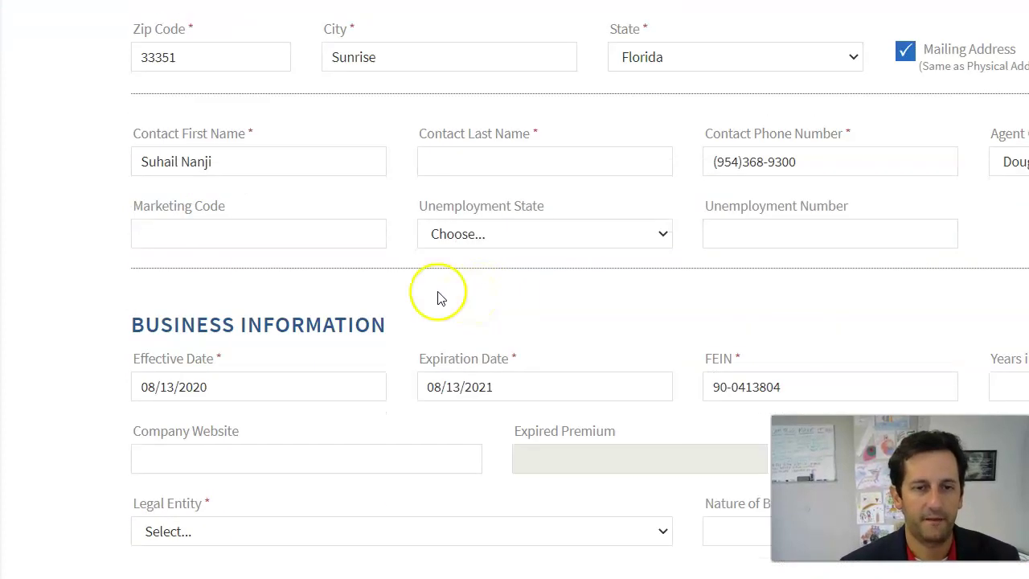
{"action": "scroll", "coordinate": [515, 315], "scroll_direction": "down", "scroll_amount": 1}
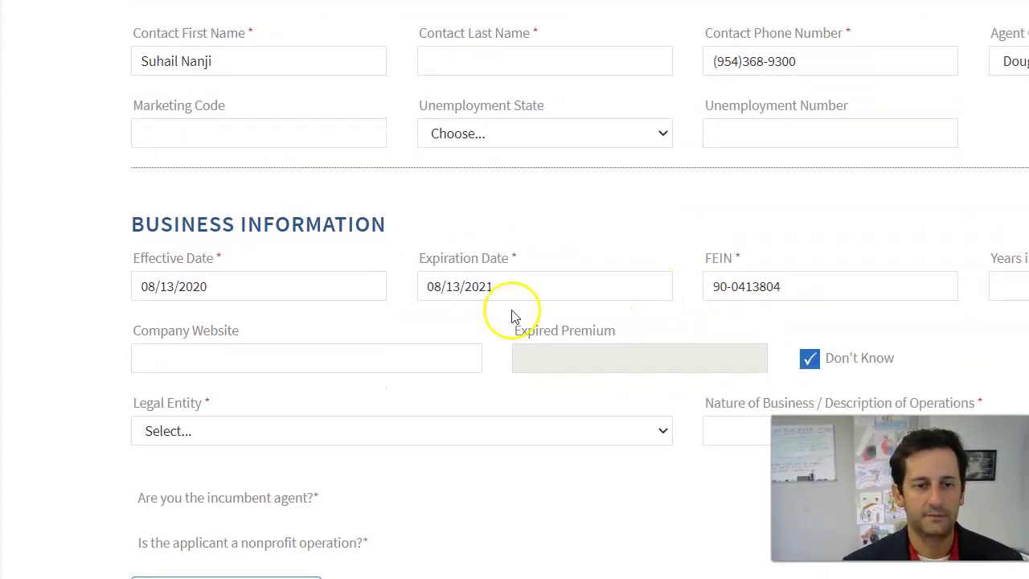
{"action": "scroll", "coordinate": [515, 315], "scroll_direction": "down", "scroll_amount": 1}
{"action": "left_click", "coordinate": [319, 258]}
{"action": "type", "text": "www.eyecast.com"}
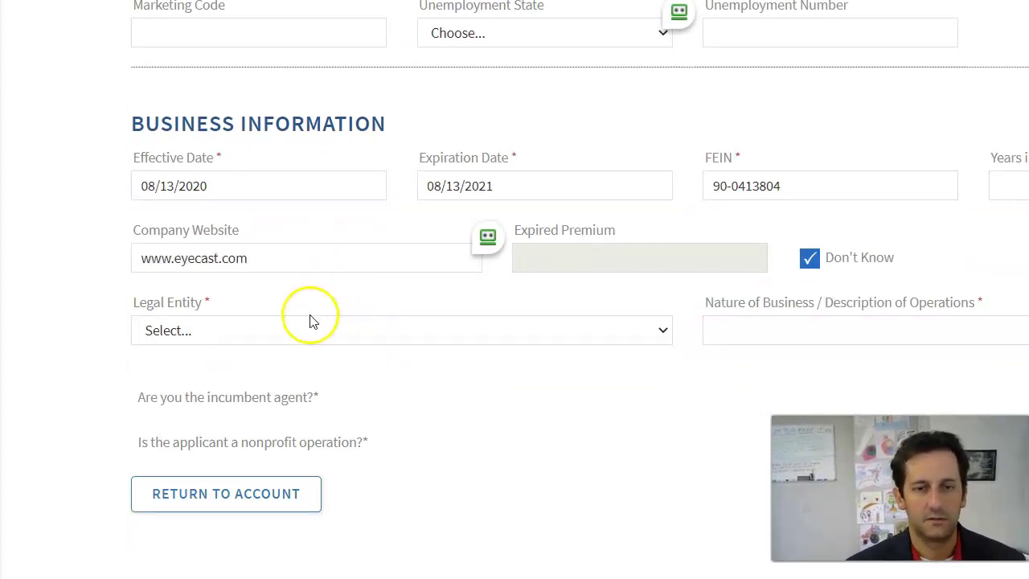
{"action": "left_click", "coordinate": [310, 321]}
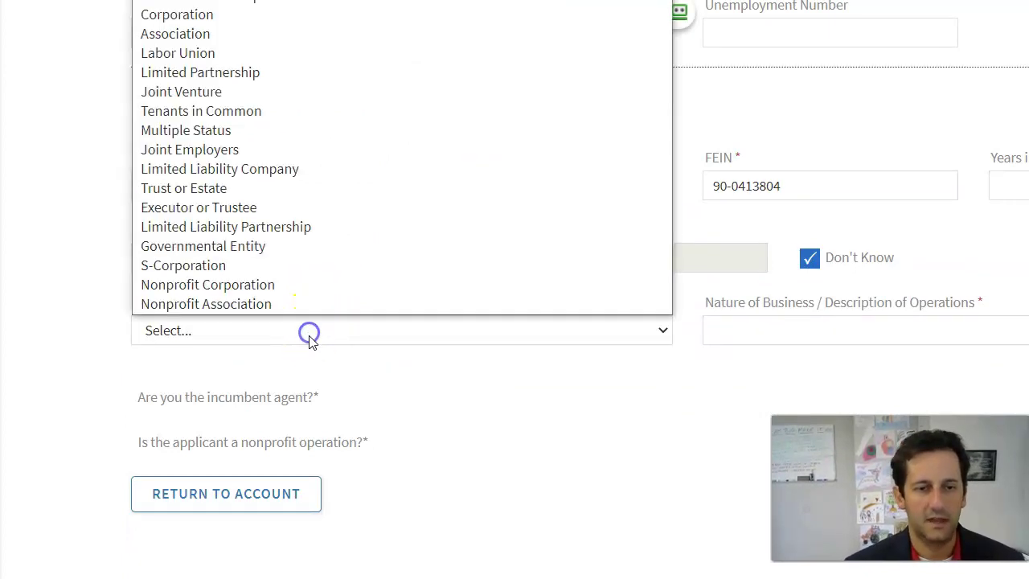
{"action": "left_click", "coordinate": [297, 354]}
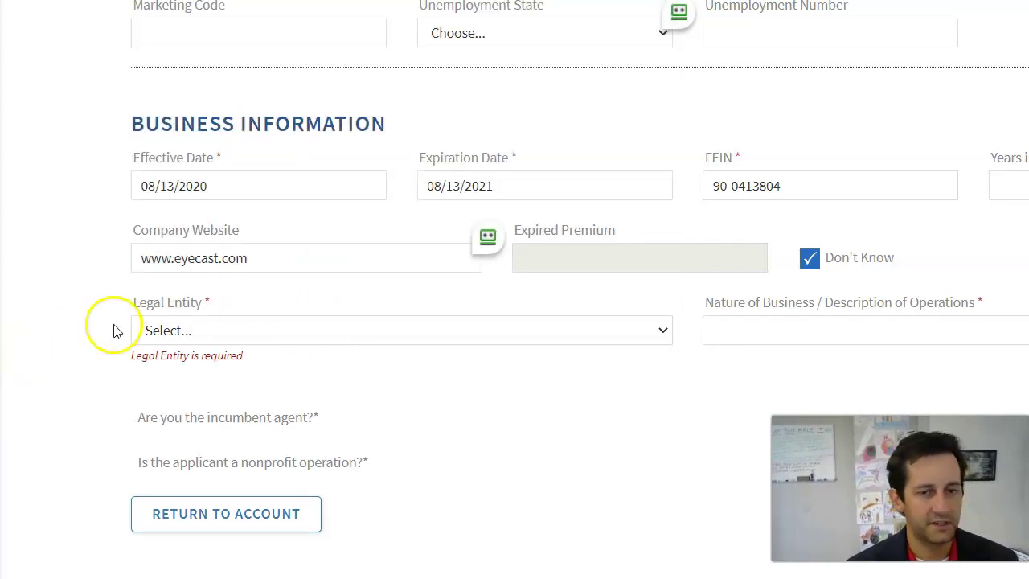
{"action": "left_click", "coordinate": [383, 342]}
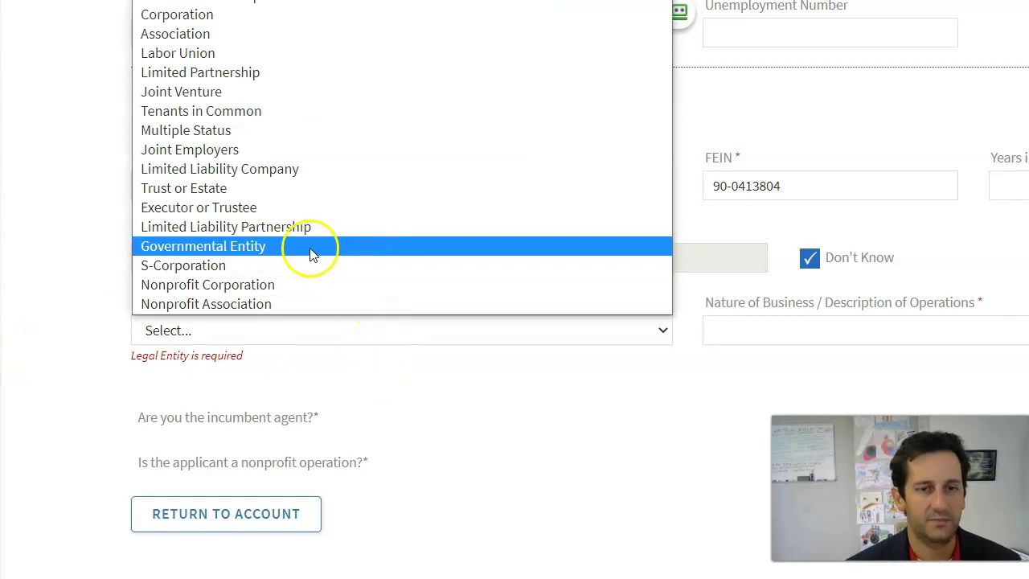
{"action": "left_click", "coordinate": [294, 17]}
Correct 'surveillance' in the nature of business and update the Years field
{"action": "left_click", "coordinate": [801, 338]}
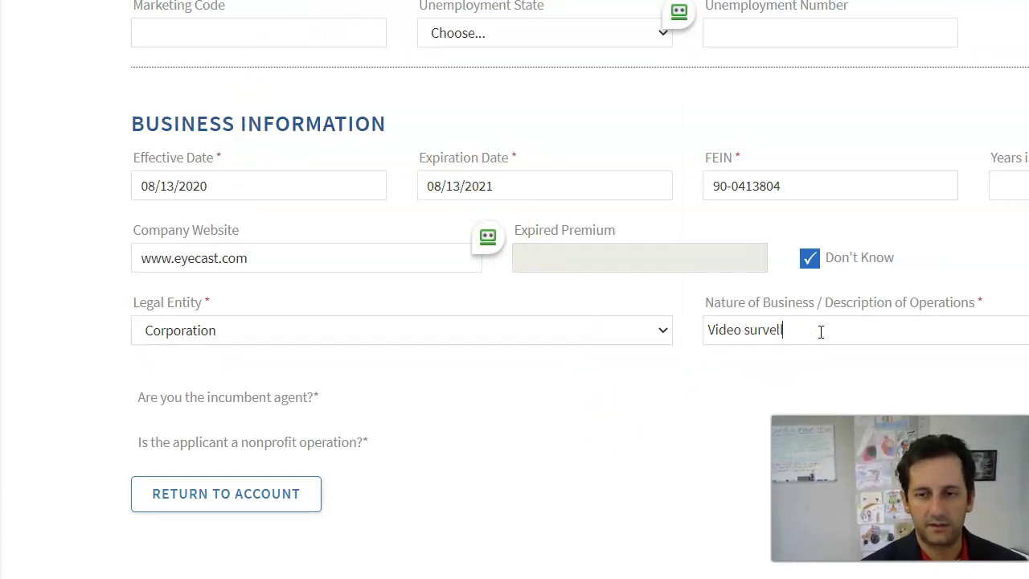
{"action": "right_click", "coordinate": [780, 329]}
{"action": "left_click", "coordinate": [819, 344]}
{"action": "left_click", "coordinate": [709, 393]}
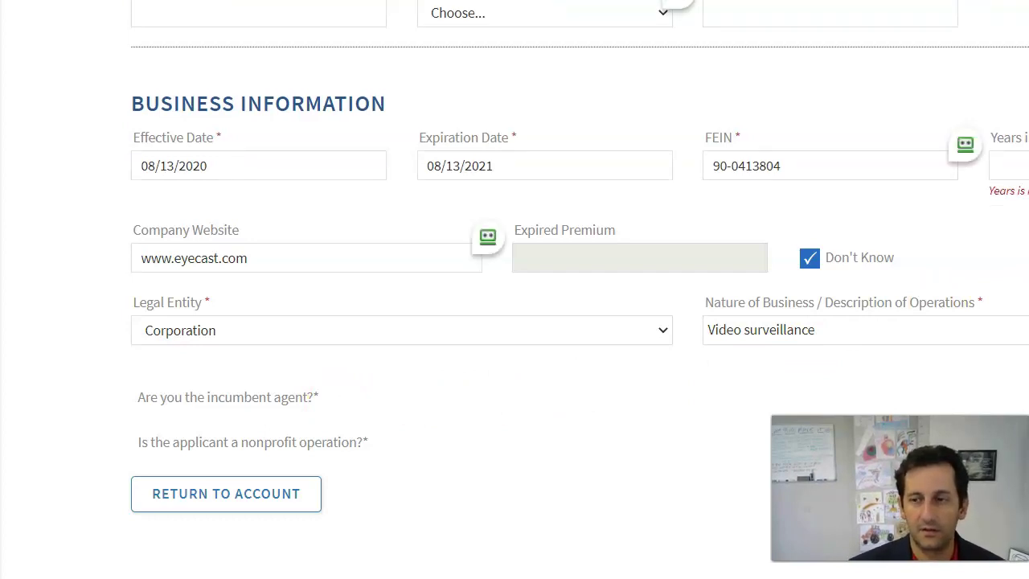
{"action": "type", "text": "10"}
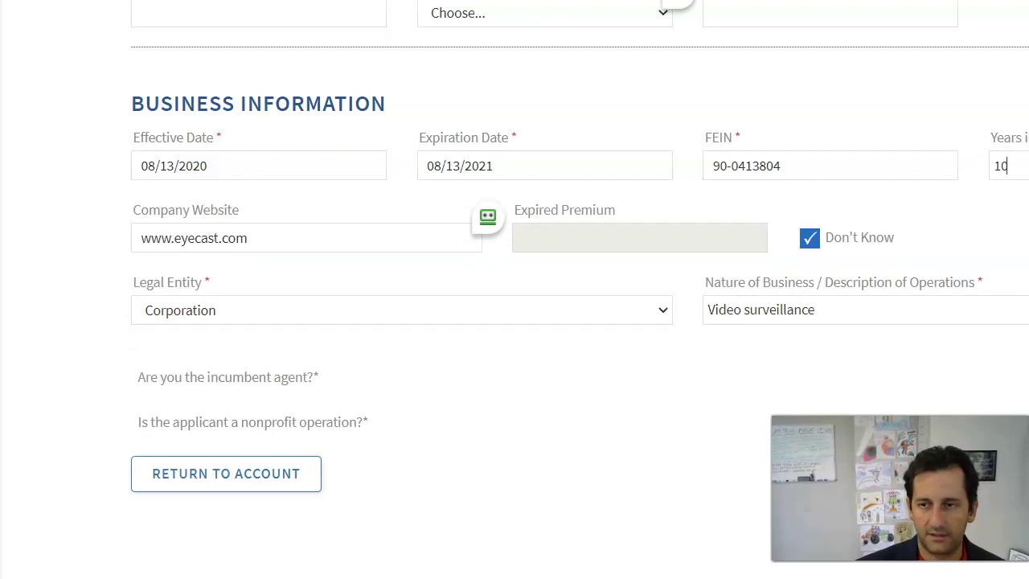
{"action": "left_click_drag", "start_coordinate": [1011, 167], "coordinate": [977, 168]}
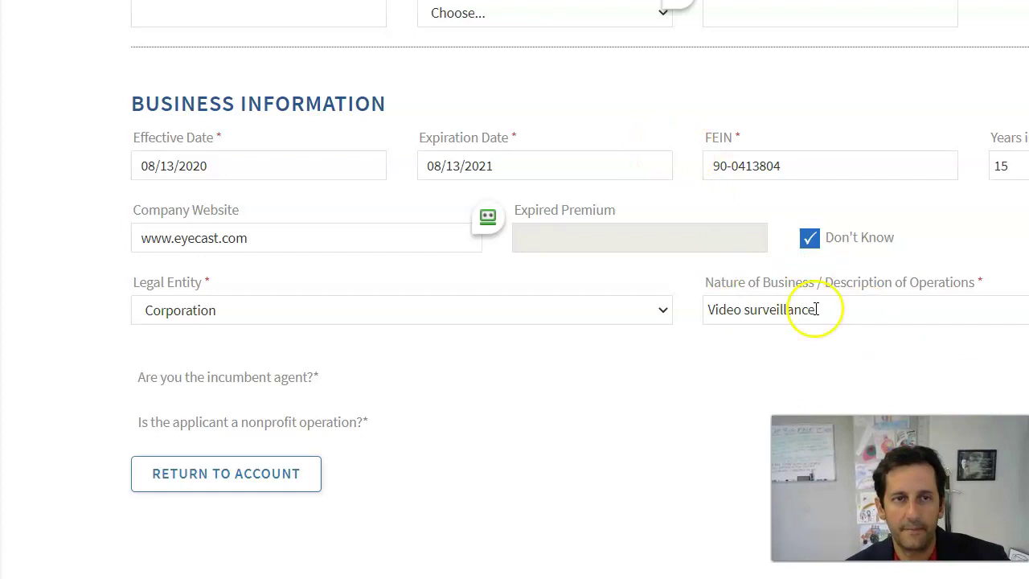
Move the contact's surname from the first-name field into the last-name field
{"action": "scroll", "coordinate": [758, 345], "scroll_direction": "up", "scroll_amount": 8}
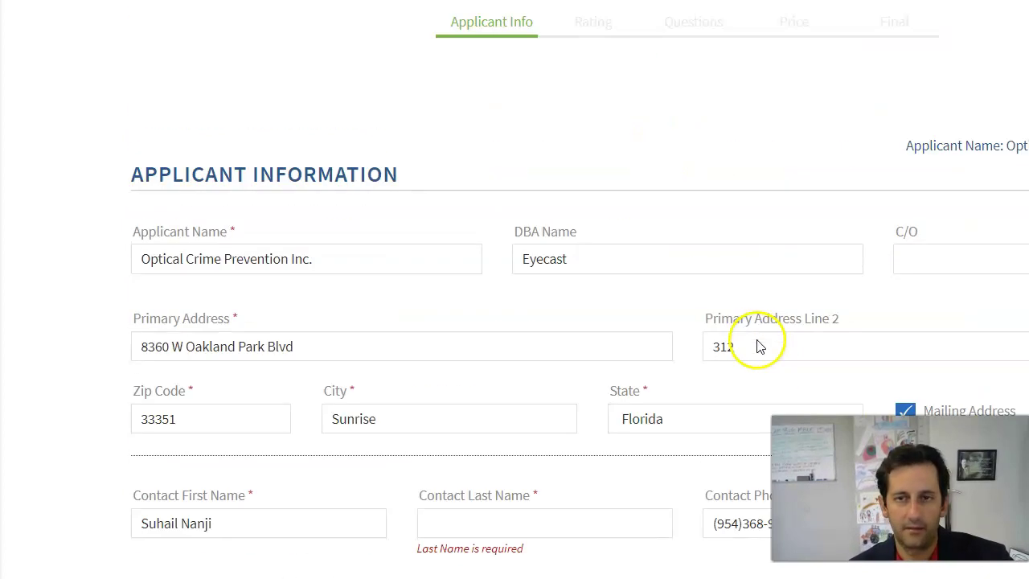
{"action": "scroll", "coordinate": [700, 334], "scroll_direction": "down", "scroll_amount": 5}
{"action": "left_click", "coordinate": [459, 165]}
{"action": "left_click", "coordinate": [185, 163]}
{"action": "double_click", "coordinate": [186, 163]}
{"action": "key", "text": "ctrl+x"}
{"action": "left_click", "coordinate": [553, 172]}
{"action": "key", "text": "ctrl+v"}
{"action": "left_click", "coordinate": [742, 211]}
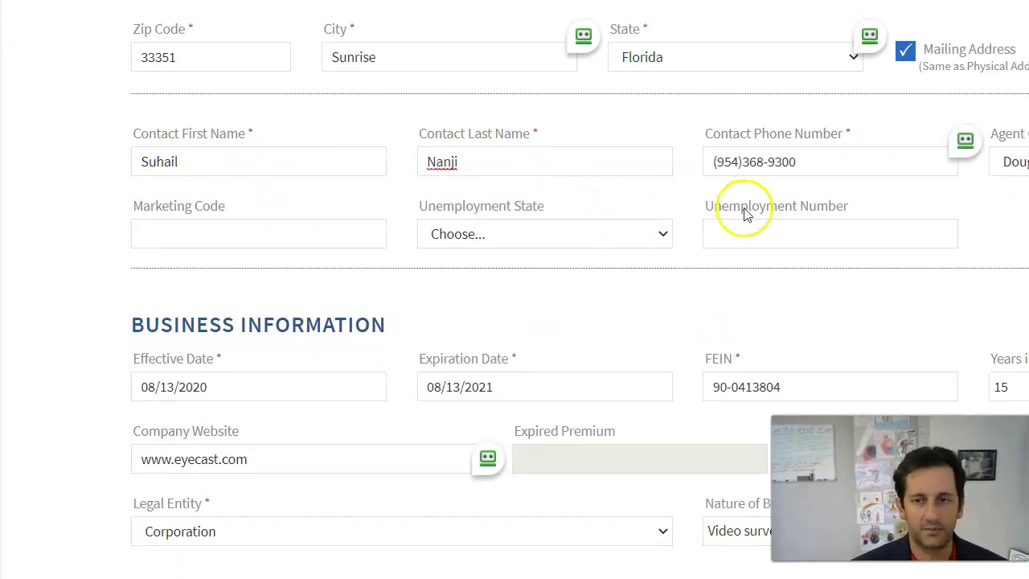
{"action": "scroll", "coordinate": [741, 211], "scroll_direction": "down", "scroll_amount": 4}
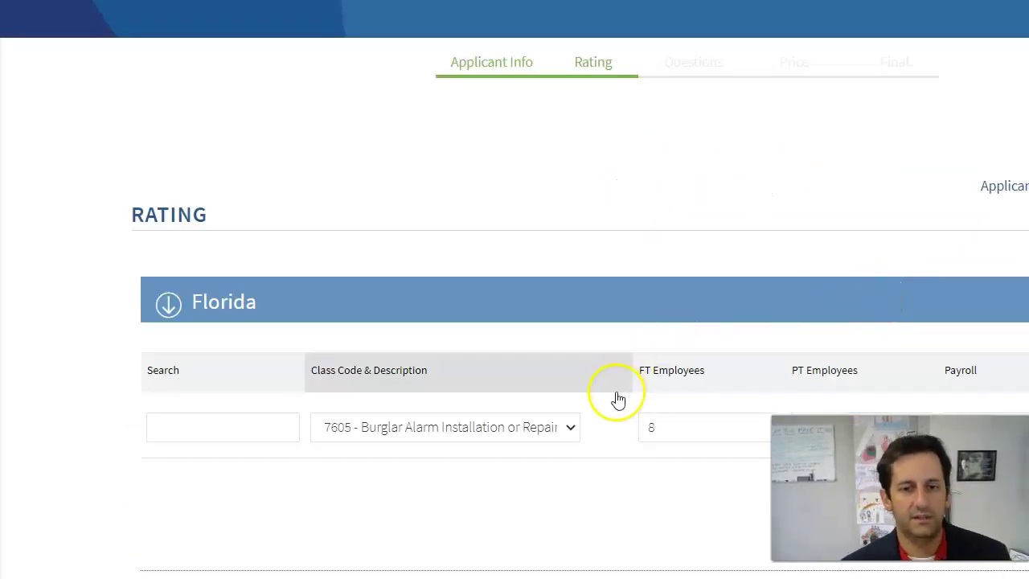
In the 7605 row, enter 1 full-time employee, 0 part-time and a $32,000 payroll
{"action": "scroll", "coordinate": [616, 491], "scroll_direction": "down", "scroll_amount": 1}
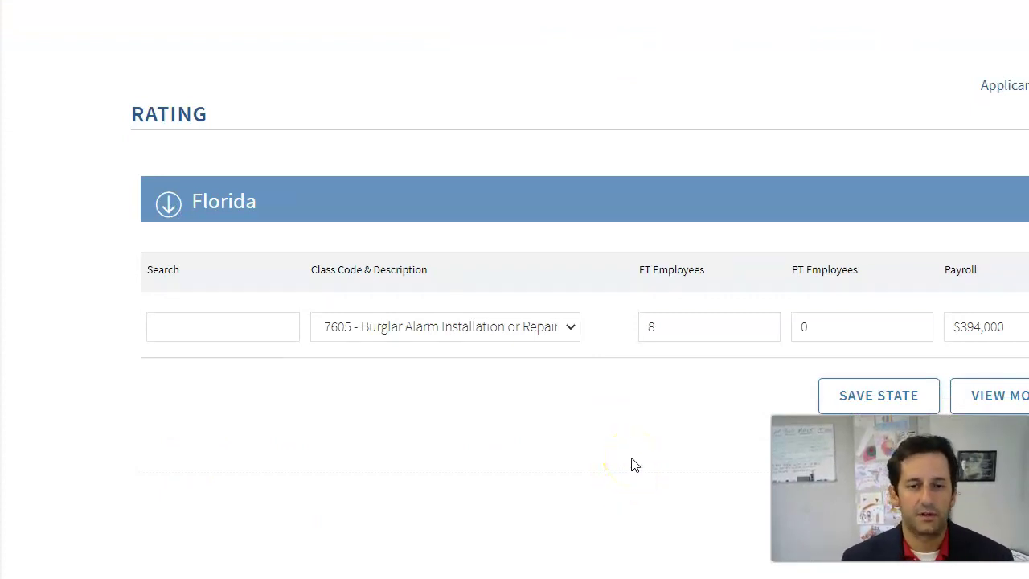
{"action": "left_click", "coordinate": [200, 334]}
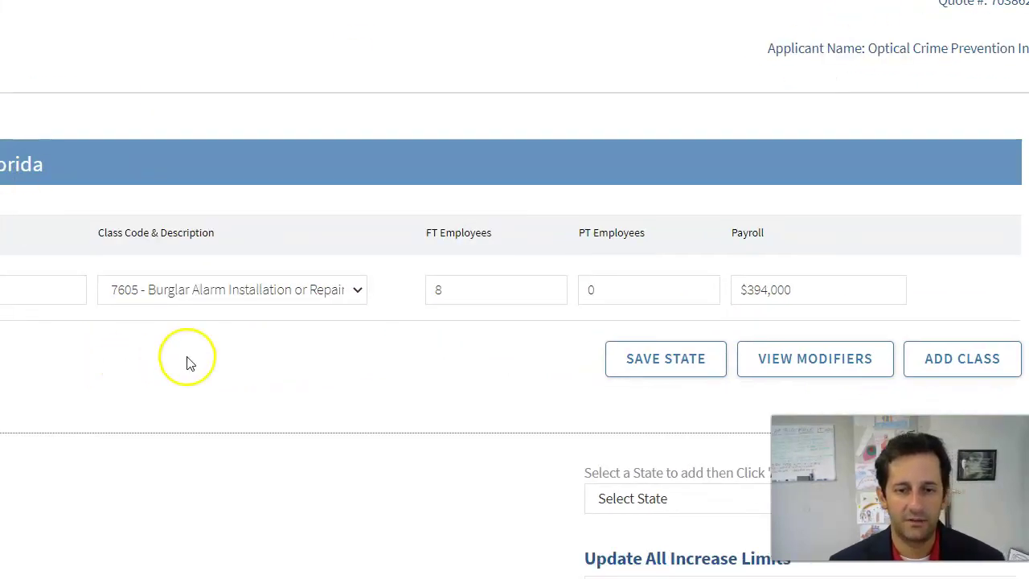
{"action": "left_click_drag", "start_coordinate": [459, 297], "coordinate": [323, 297]}
{"action": "type", "text": "1"}
{"action": "left_click_drag", "start_coordinate": [641, 291], "coordinate": [436, 287]}
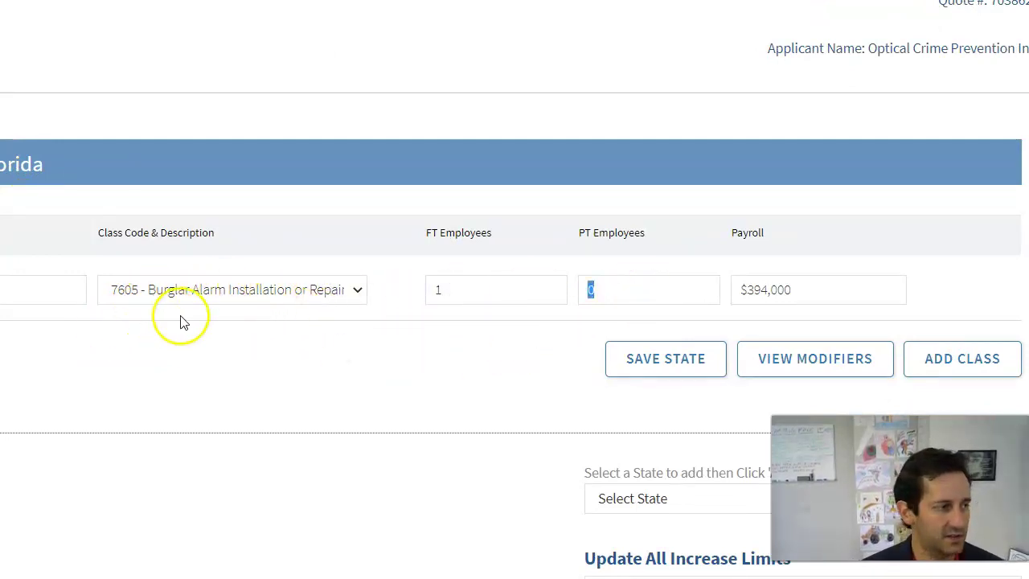
{"action": "type", "text": "320"}
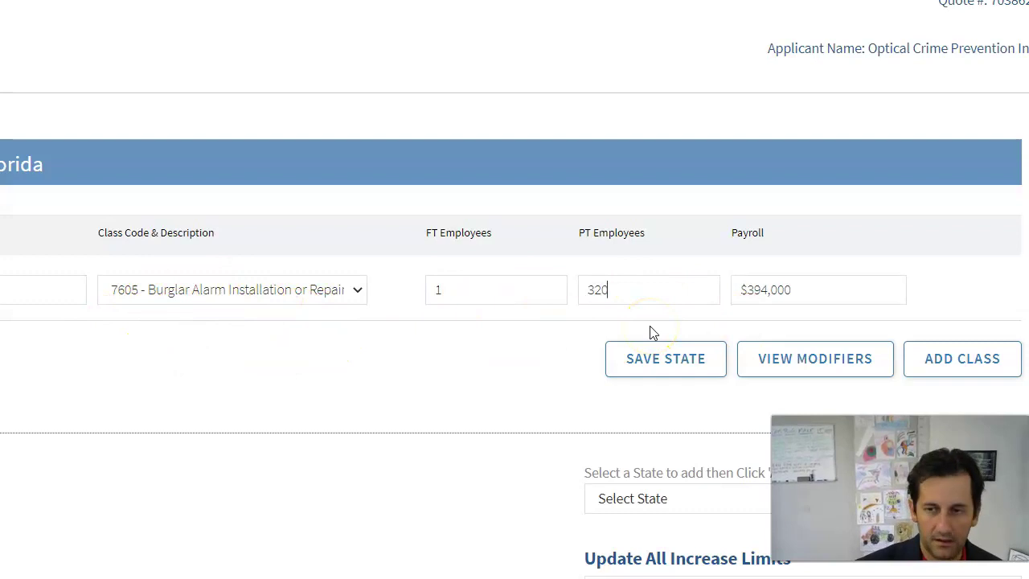
{"action": "key", "text": "BackSpace"}
{"action": "key", "text": "BackSpace"}
{"action": "key", "text": "BackSpace"}
{"action": "key", "text": "Tab"}
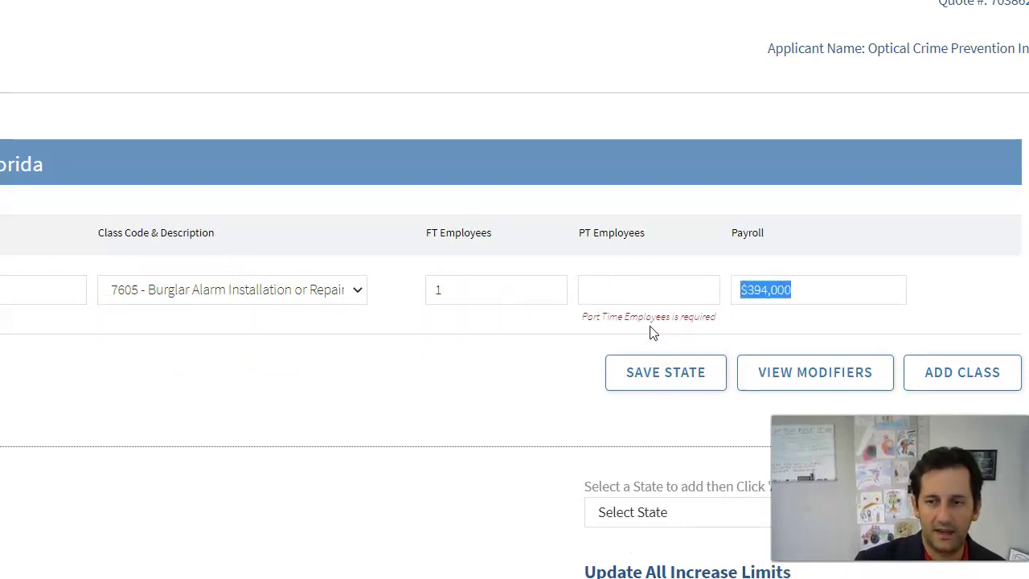
{"action": "type", "text": "3200"}
{"action": "left_click", "coordinate": [616, 302]}
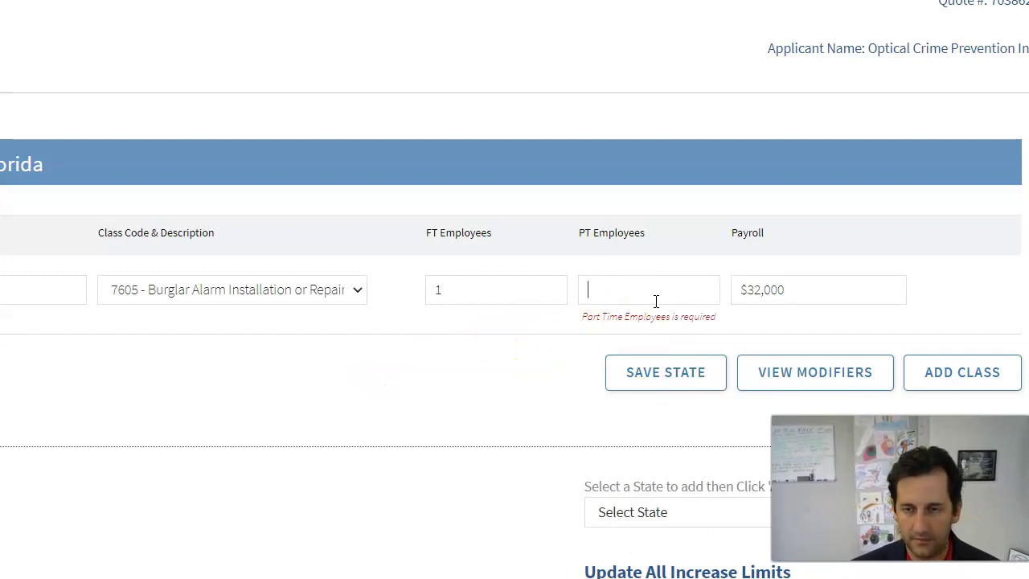
Finish 7605's part-time count at 0 and add a row for 8810 Clerical Office Employees NOC
{"action": "type", "text": "0"}
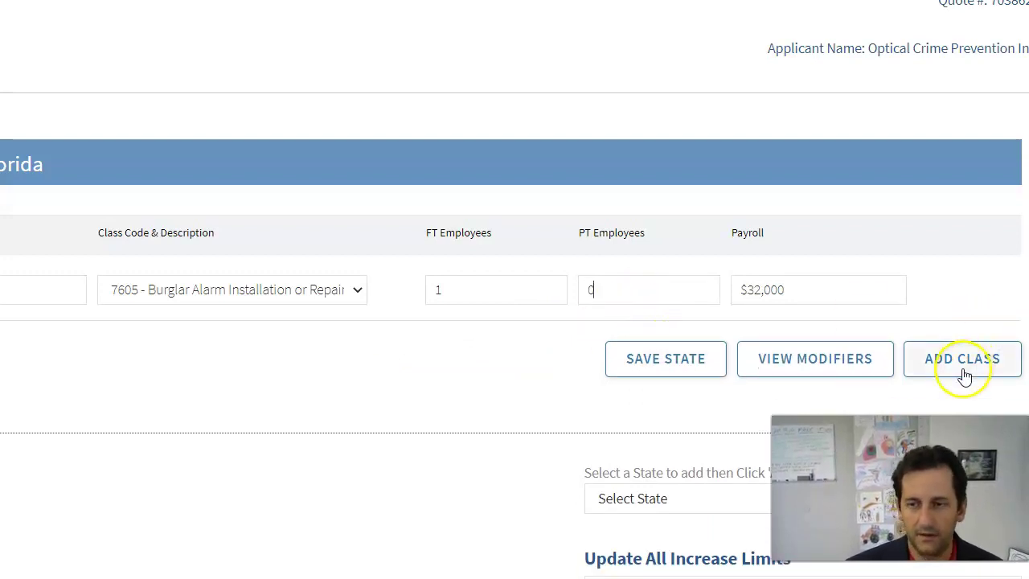
{"action": "left_click", "coordinate": [964, 360]}
{"action": "left_click", "coordinate": [198, 290]}
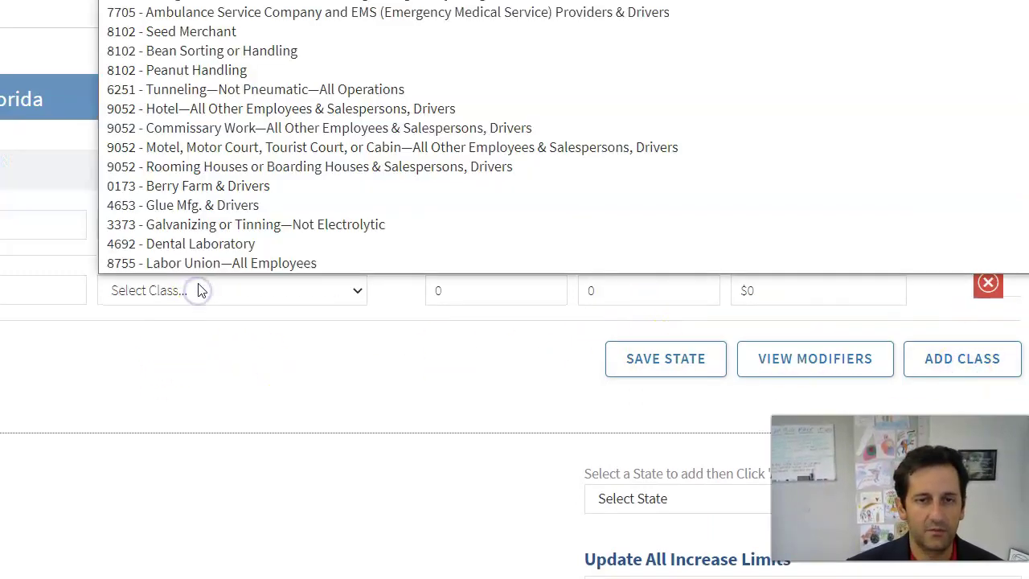
{"action": "left_click", "coordinate": [21, 298]}
{"action": "type", "text": "3227 - Aluminum Ware Mfg."}
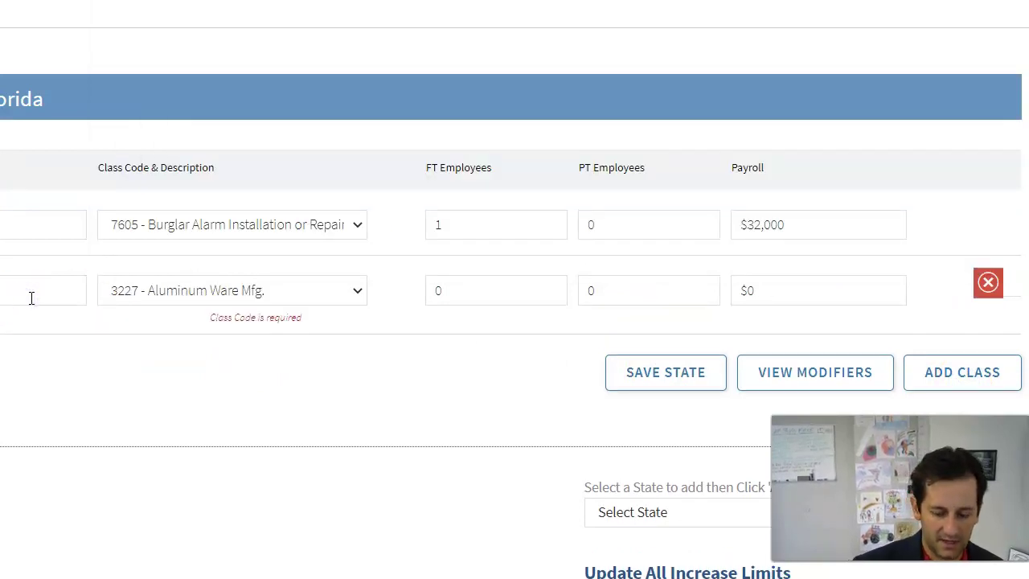
{"action": "type", "text": "8810 - Clerical Office Employees NOC"}
{"action": "left_click", "coordinate": [51, 238]}
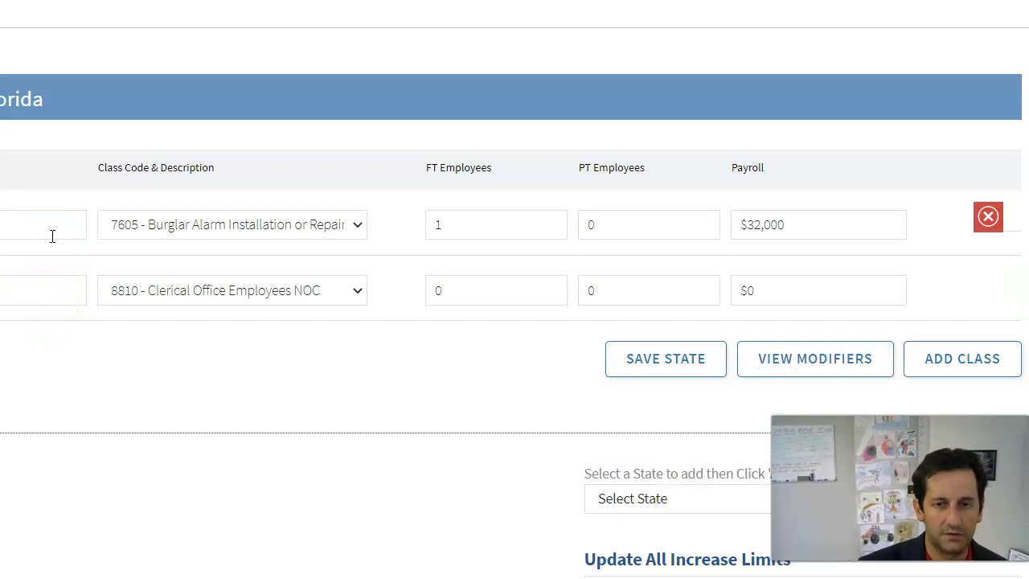
Set class 8810's full-time employee count and add a third Florida class row
{"action": "left_click_drag", "start_coordinate": [455, 287], "coordinate": [400, 299]}
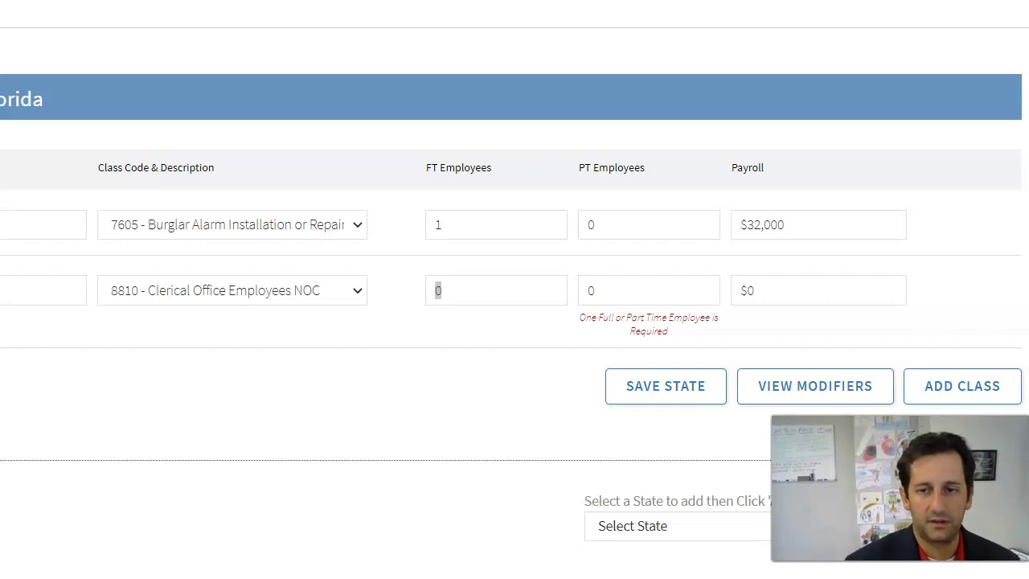
{"action": "left_click", "coordinate": [454, 288]}
{"action": "left_click", "coordinate": [434, 291]}
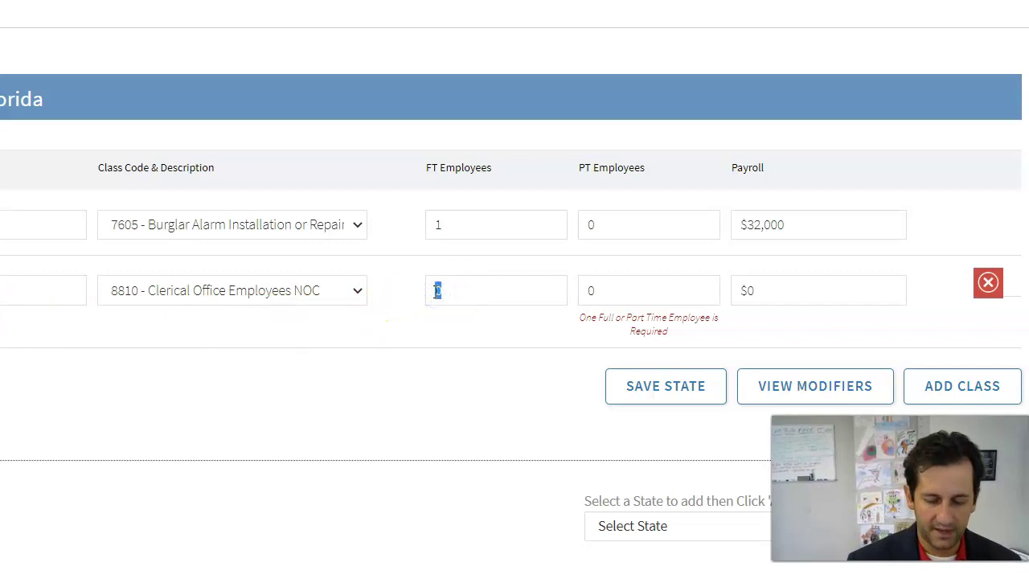
{"action": "type", "text": "5"}
{"action": "key", "text": "Tab"}
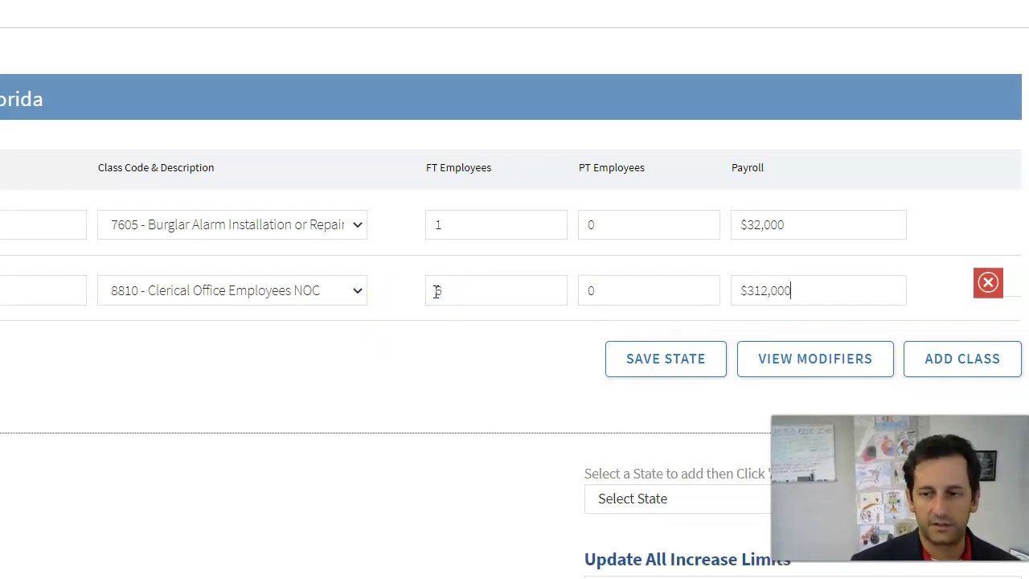
{"action": "left_click", "coordinate": [964, 363]}
Try searching the third row's class list with 'sa'
{"action": "left_click", "coordinate": [72, 295]}
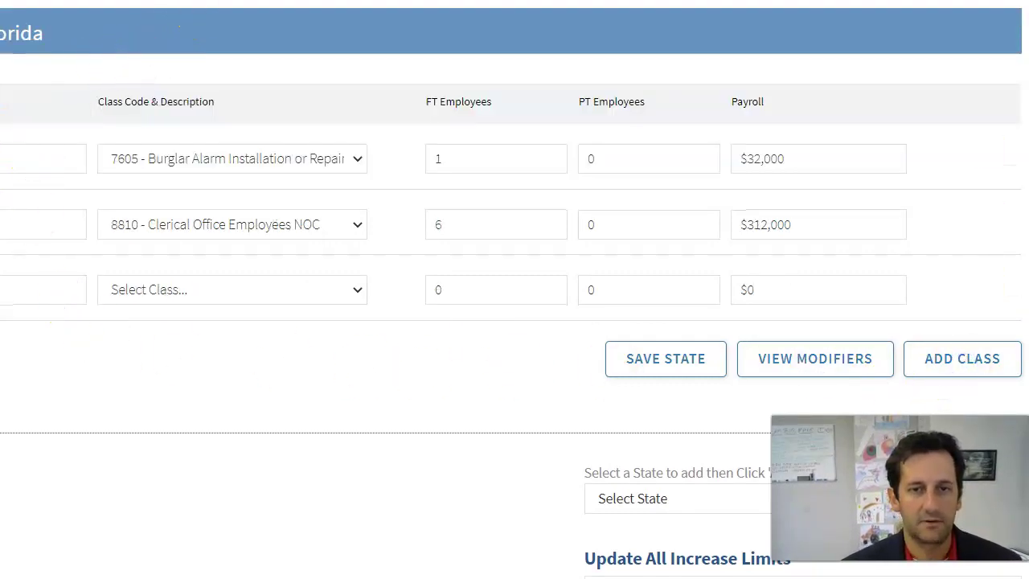
{"action": "left_click", "coordinate": [53, 289]}
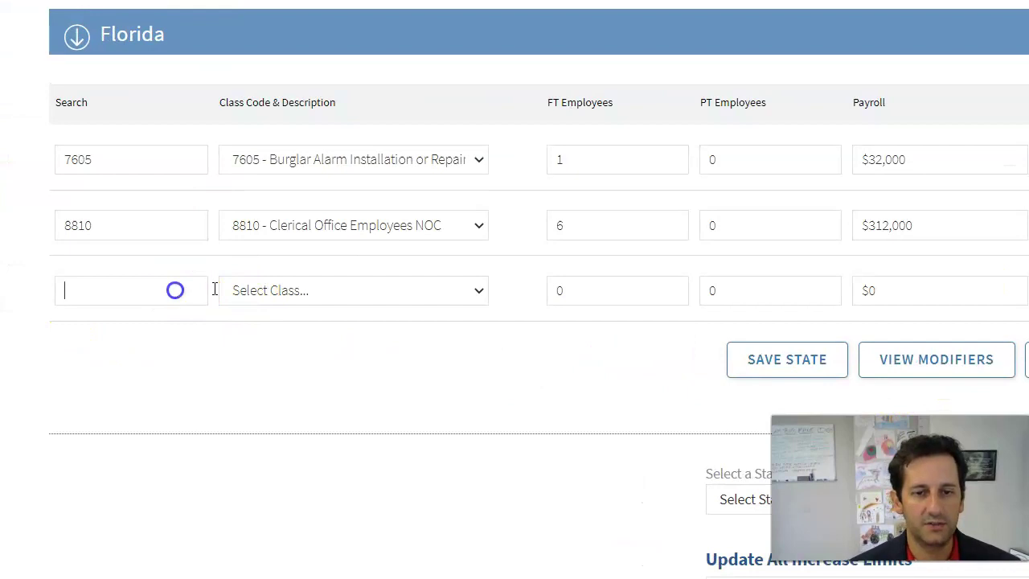
{"action": "left_click", "coordinate": [277, 290]}
{"action": "left_click", "coordinate": [161, 288]}
{"action": "type", "text": "sa"}
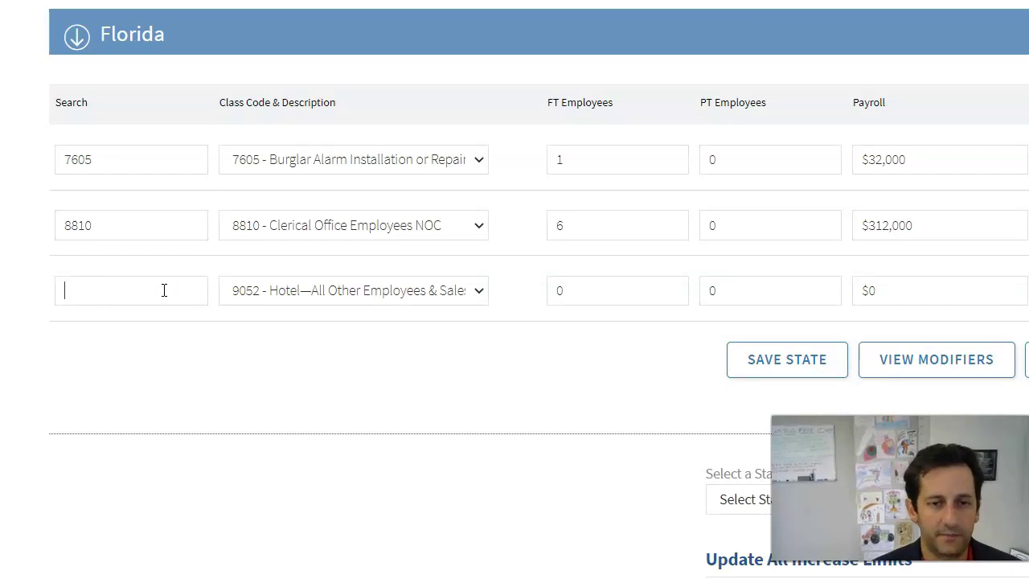
Browse row 3's class codes, then search 8874 and trim it to 88
{"action": "left_click", "coordinate": [282, 290]}
{"action": "scroll", "coordinate": [288, 259], "scroll_direction": "down", "scroll_amount": 1}
{"action": "scroll", "coordinate": [345, 170], "scroll_direction": "up", "scroll_amount": 1}
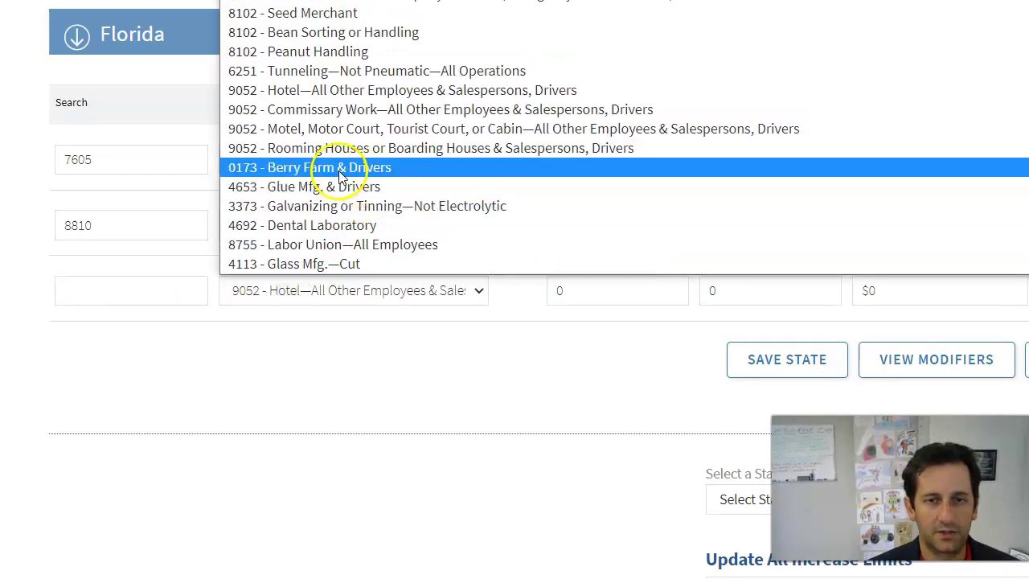
{"action": "scroll", "coordinate": [338, 179], "scroll_direction": "down", "scroll_amount": 15}
{"action": "scroll", "coordinate": [325, 183], "scroll_direction": "up", "scroll_amount": 3}
{"action": "scroll", "coordinate": [321, 188], "scroll_direction": "down", "scroll_amount": 15}
{"action": "scroll", "coordinate": [306, 199], "scroll_direction": "down", "scroll_amount": 5}
{"action": "left_click", "coordinate": [145, 290]}
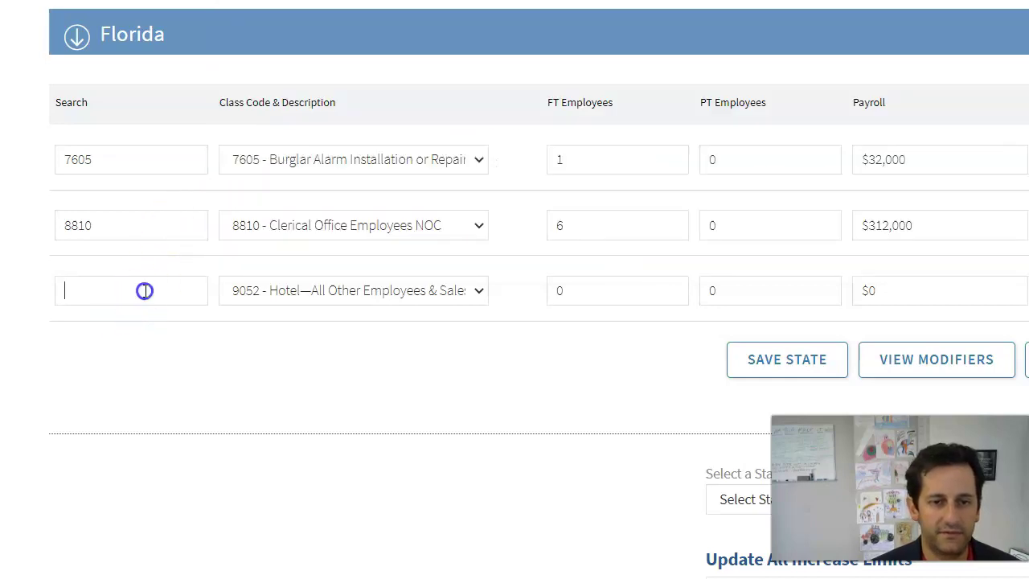
{"action": "type", "text": "8874"}
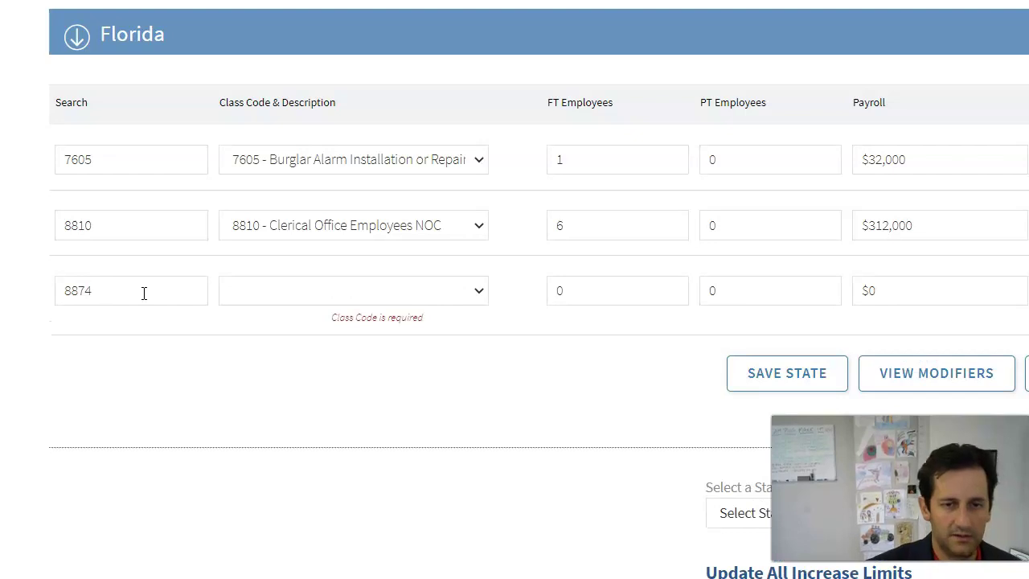
{"action": "key", "text": "BackSpace"}
{"action": "key", "text": "BackSpace"}
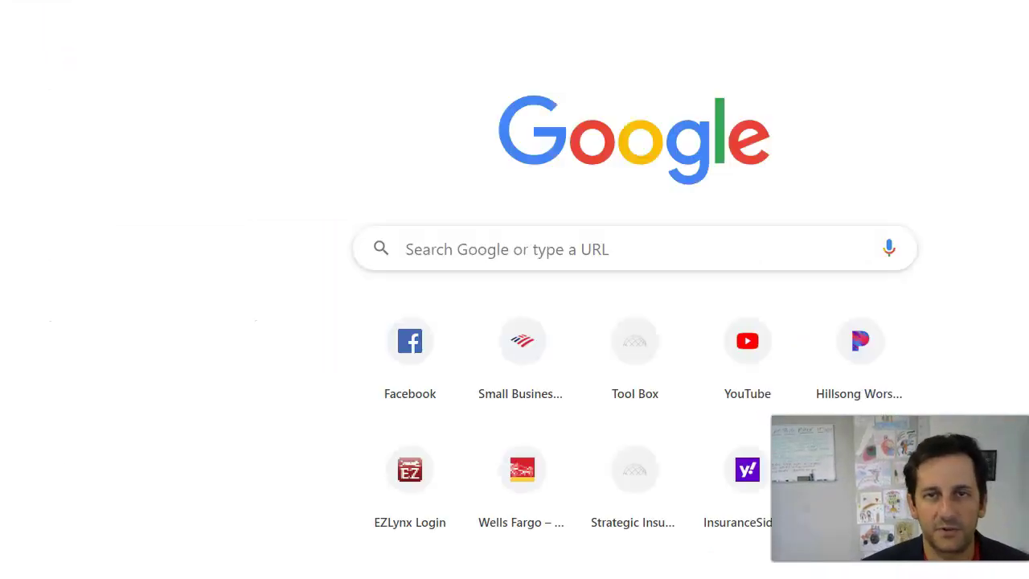
Google 'sales workers comp class code' using the suggested search
{"action": "left_click", "coordinate": [578, 266]}
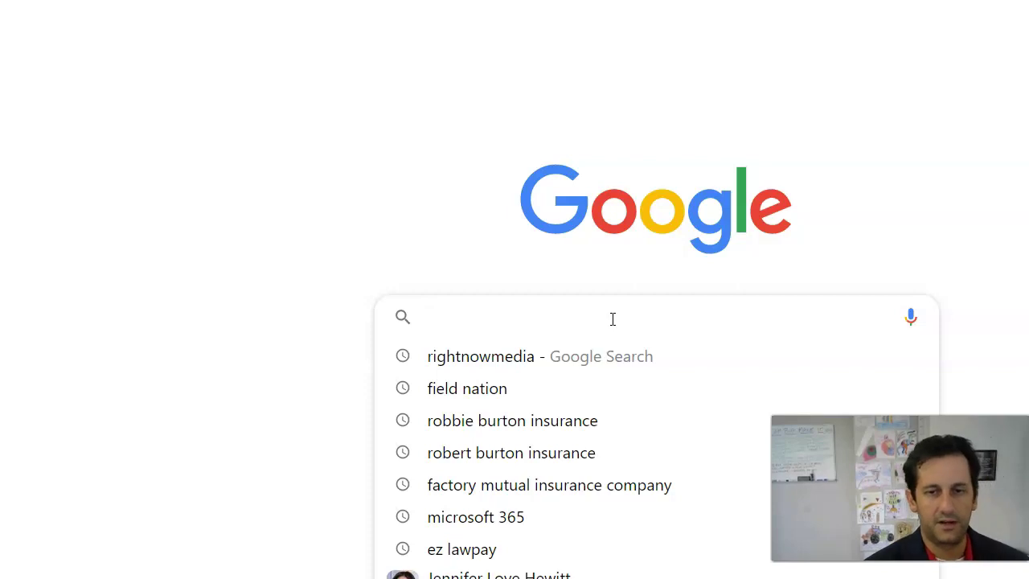
{"action": "type", "text": "work comp class for sales"}
{"action": "key", "text": "BackSpace"}
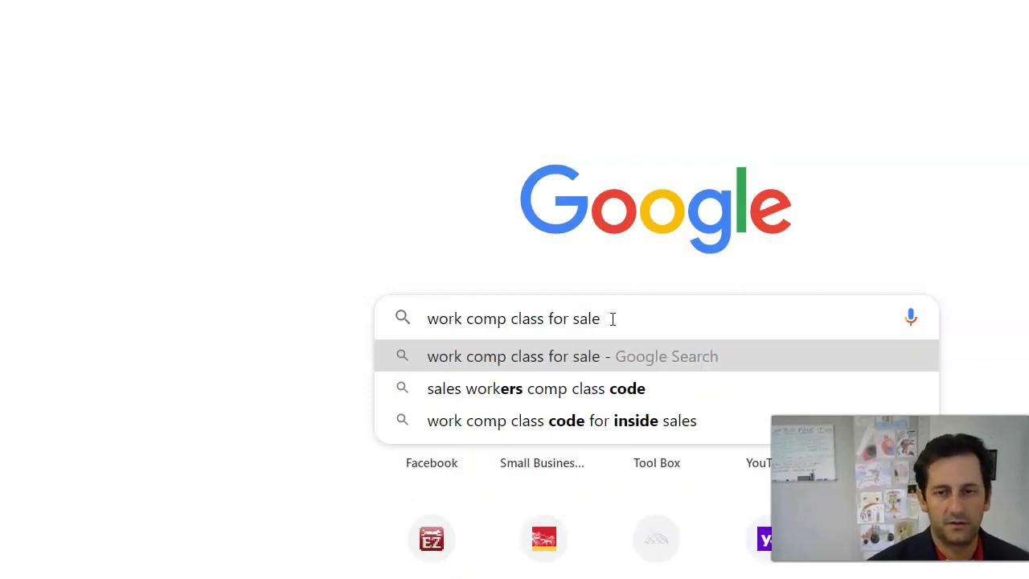
{"action": "key", "text": "BackSpace"}
{"action": "key", "text": "BackSpace"}
{"action": "key", "text": "BackSpace"}
{"action": "key", "text": "BackSpace"}
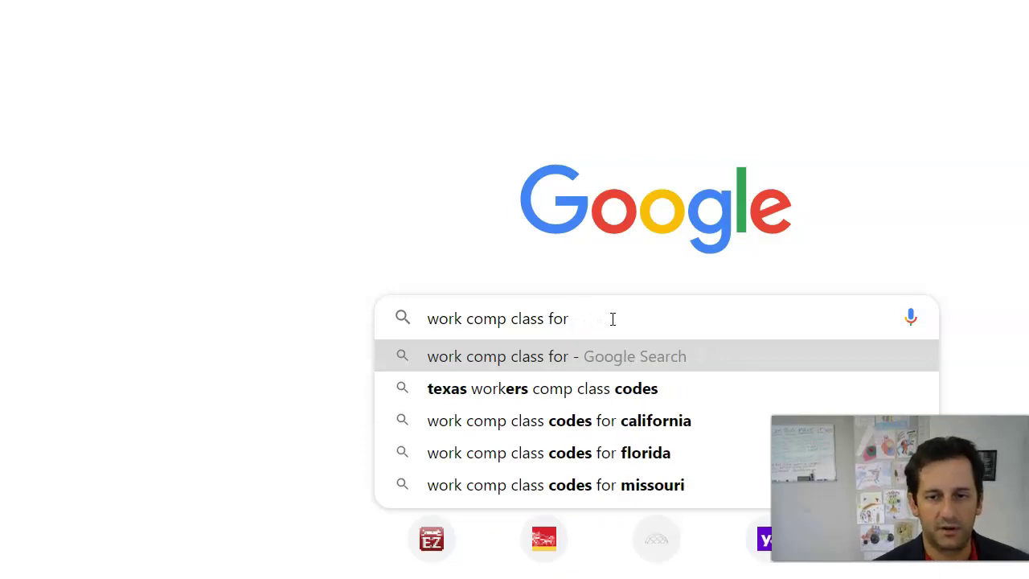
{"action": "type", "text": "flo"}
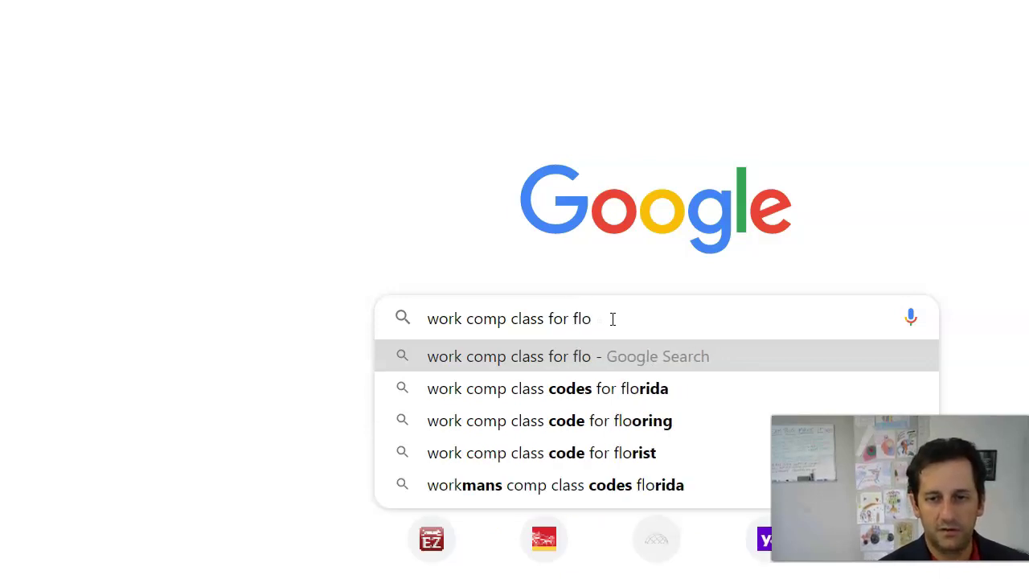
{"action": "key", "text": "BackSpace"}
{"action": "key", "text": "BackSpace"}
{"action": "key", "text": "BackSpace"}
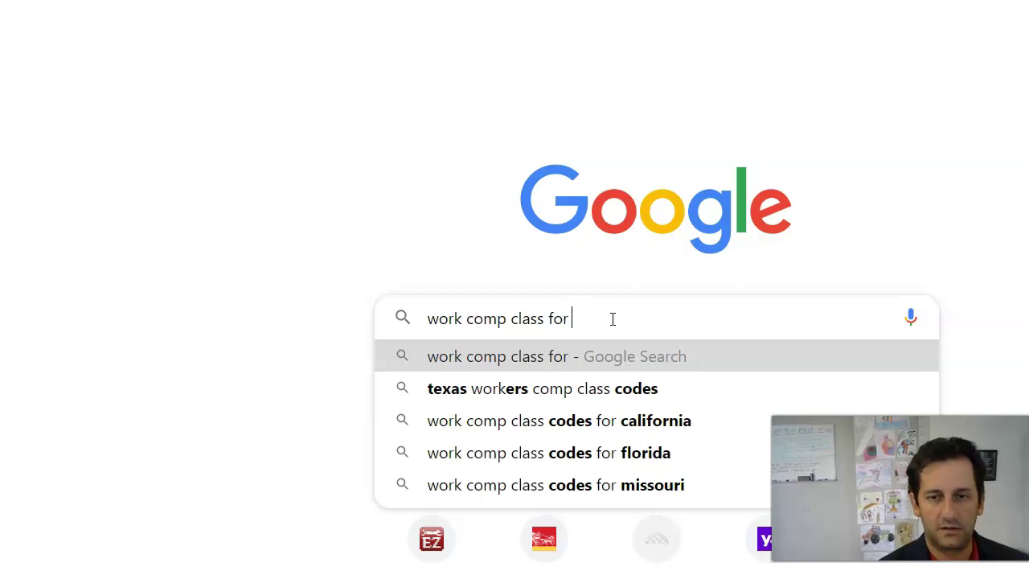
{"action": "type", "text": "sal"}
{"action": "key", "text": "Down"}
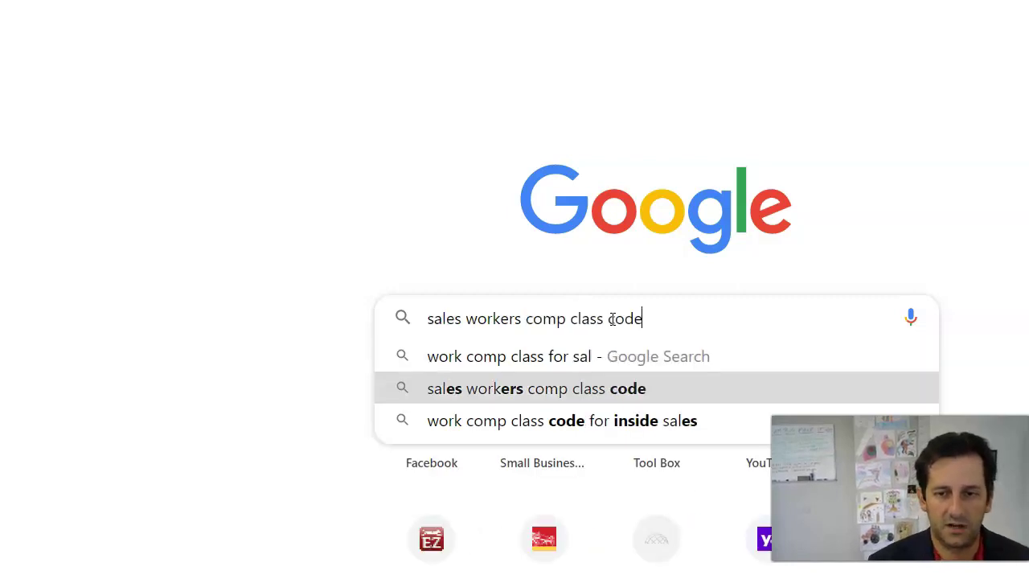
{"action": "key", "text": "Return"}
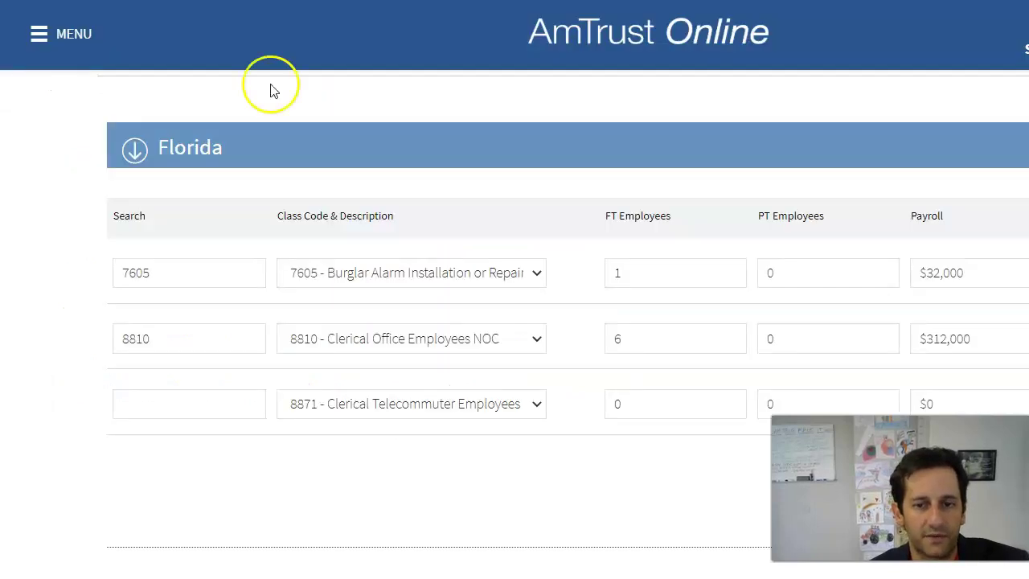
Make the third class 8742 salespersons with 1 full-time employee and $60,000 payroll
{"action": "left_click", "coordinate": [237, 403]}
{"action": "type", "text": "8742"}
{"action": "left_click", "coordinate": [570, 459]}
{"action": "left_click", "coordinate": [611, 404]}
{"action": "type", "text": "1"}
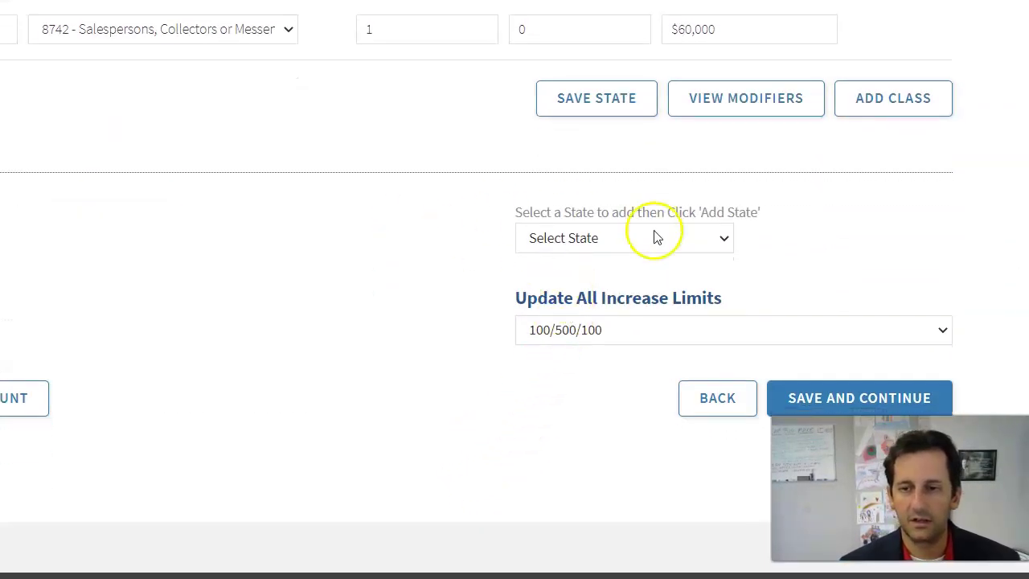
Apply 1000/1000/1000 increased limits to all classes and save the rating
{"action": "left_click", "coordinate": [619, 240]}
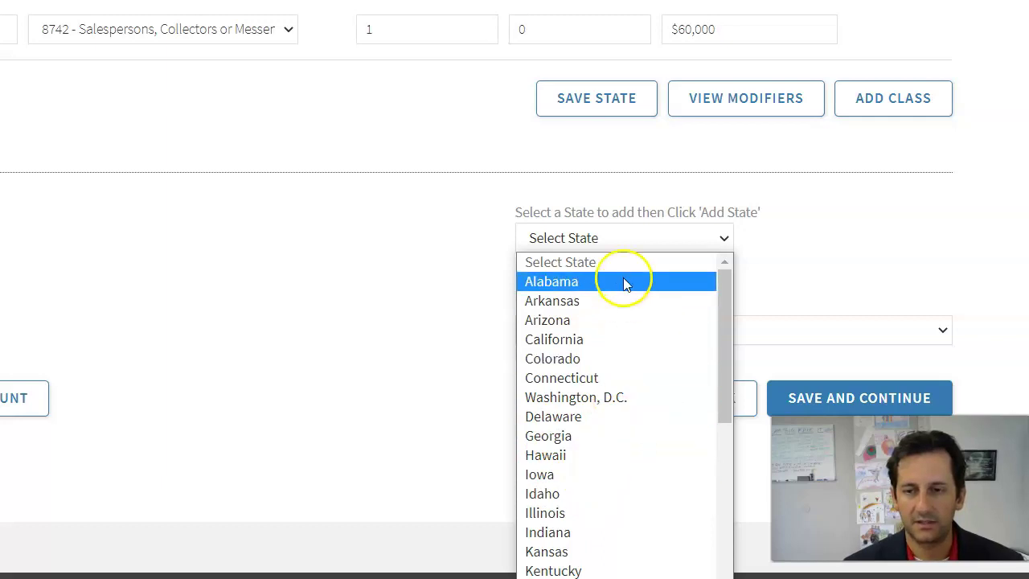
{"action": "left_click", "coordinate": [436, 410]}
{"action": "left_click", "coordinate": [638, 327]}
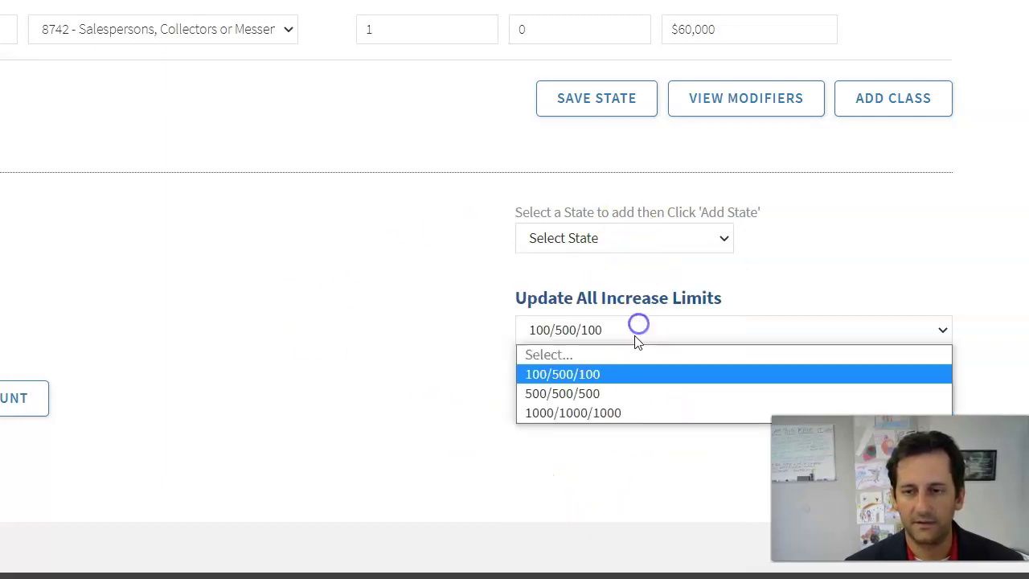
{"action": "left_click", "coordinate": [617, 413]}
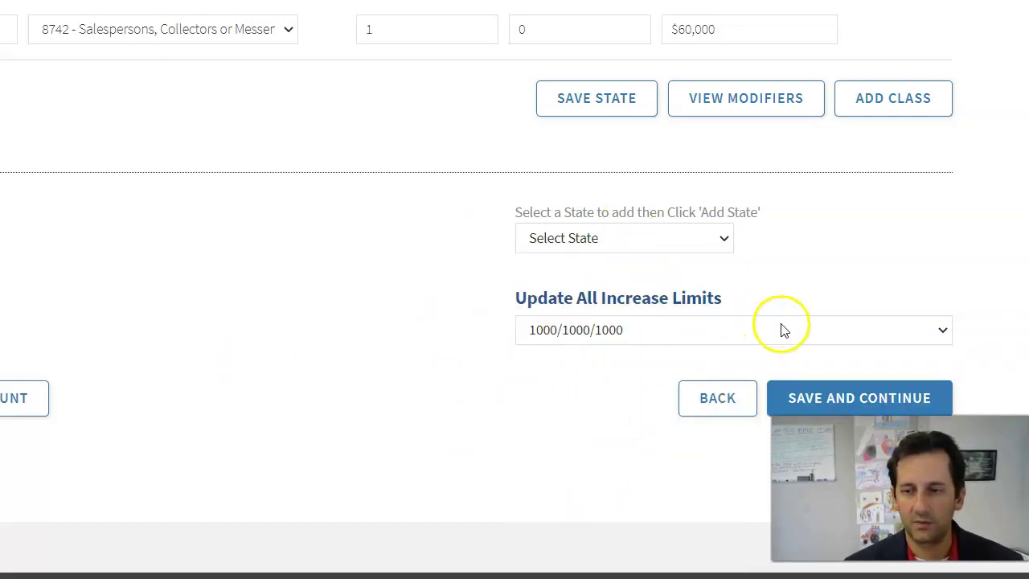
{"action": "left_click", "coordinate": [847, 393]}
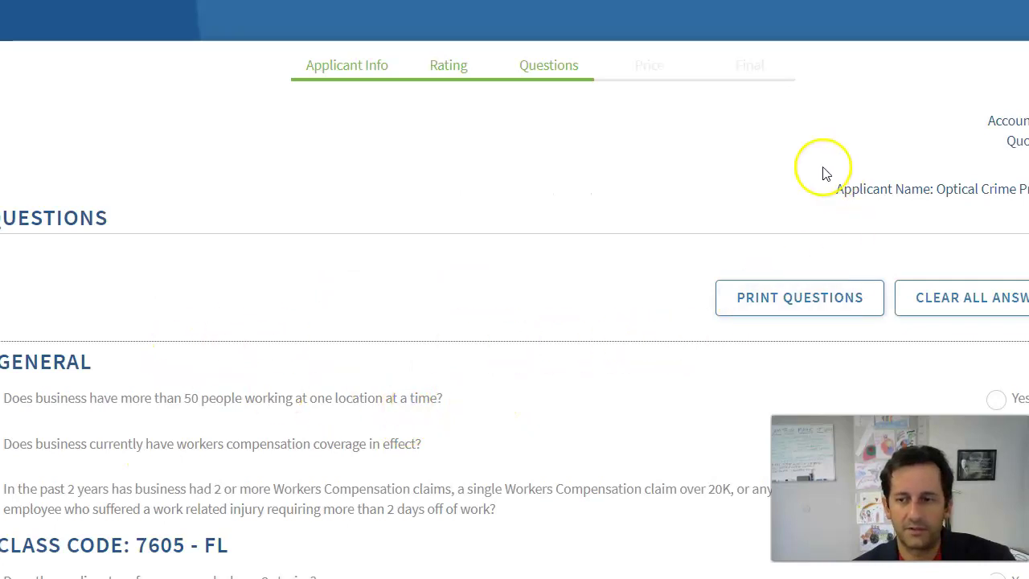
Scroll through the eligibility questions for classes 7605, 8742 and 8810
{"action": "scroll", "coordinate": [528, 324], "scroll_direction": "down", "scroll_amount": 1}
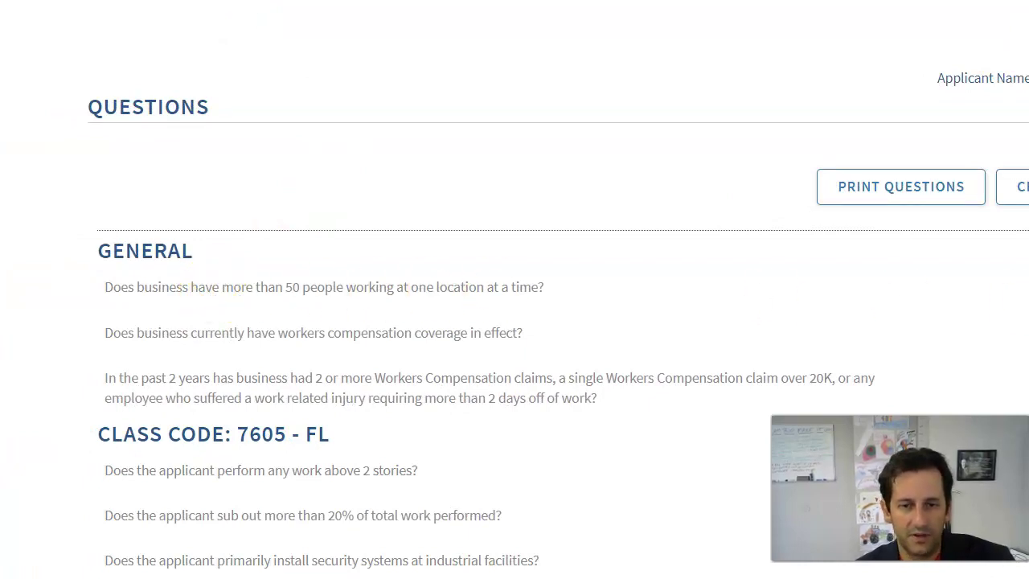
{"action": "scroll", "coordinate": [514, 322], "scroll_direction": "down", "scroll_amount": 2}
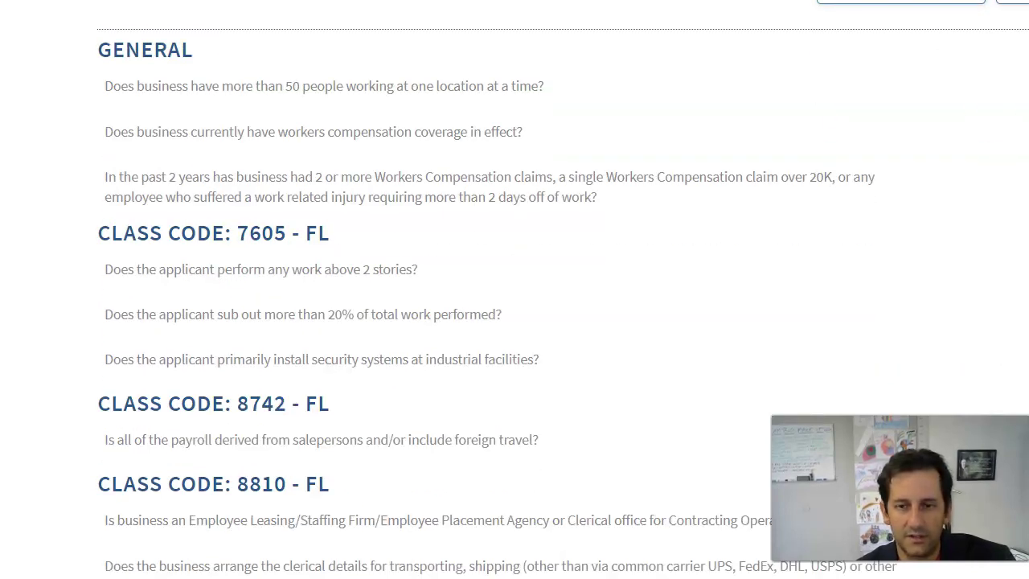
{"action": "scroll", "coordinate": [455, 340], "scroll_direction": "down", "scroll_amount": 2}
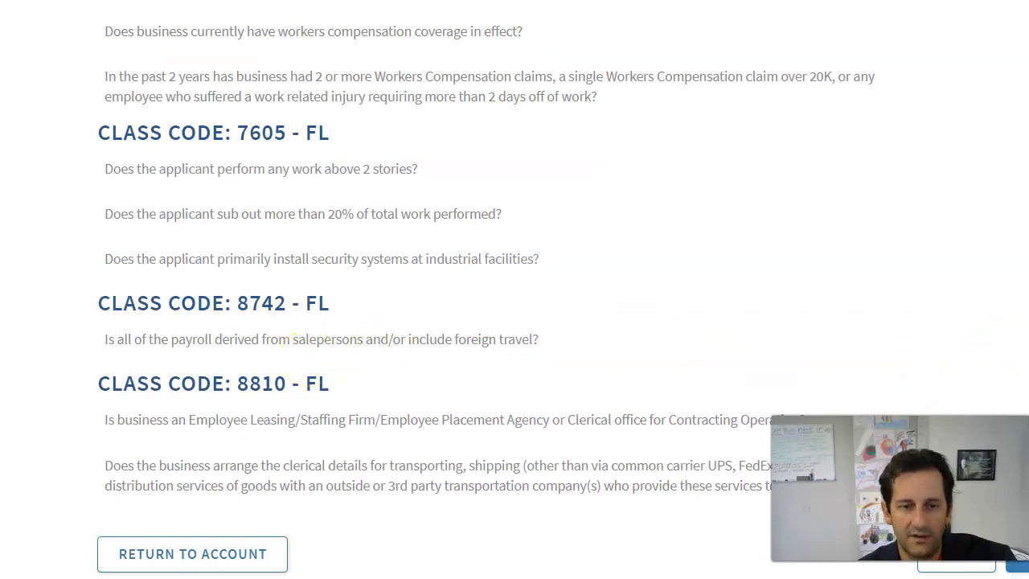
{"action": "scroll", "coordinate": [514, 322], "scroll_direction": "down", "scroll_amount": 1}
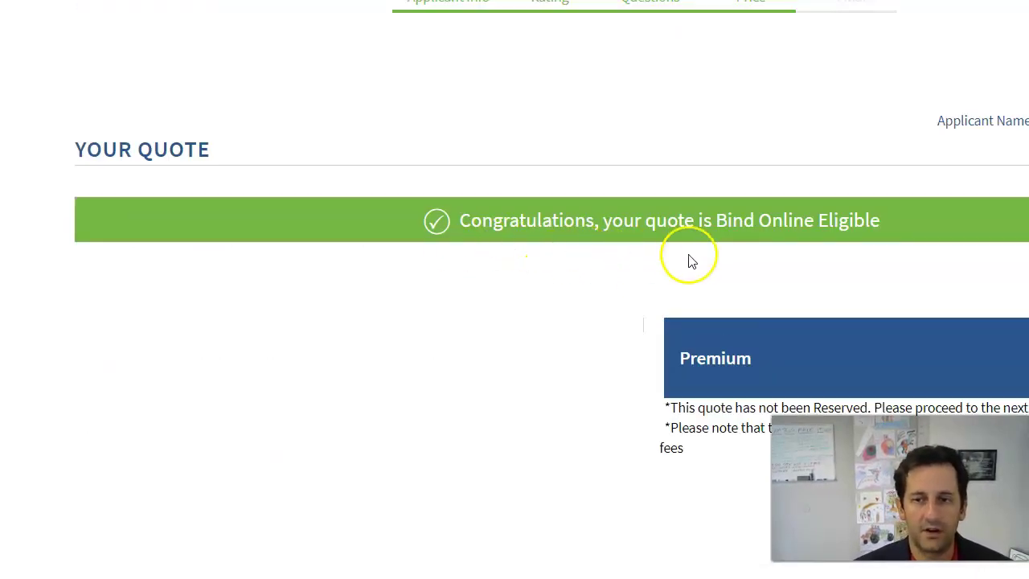
Check the Bind Online Eligible quote's $1889 premium and save it to continue to binding
{"action": "scroll", "coordinate": [688, 256], "scroll_direction": "up", "scroll_amount": 1}
{"action": "scroll", "coordinate": [689, 257], "scroll_direction": "down", "scroll_amount": 5}
{"action": "scroll", "coordinate": [688, 262], "scroll_direction": "up", "scroll_amount": 3}
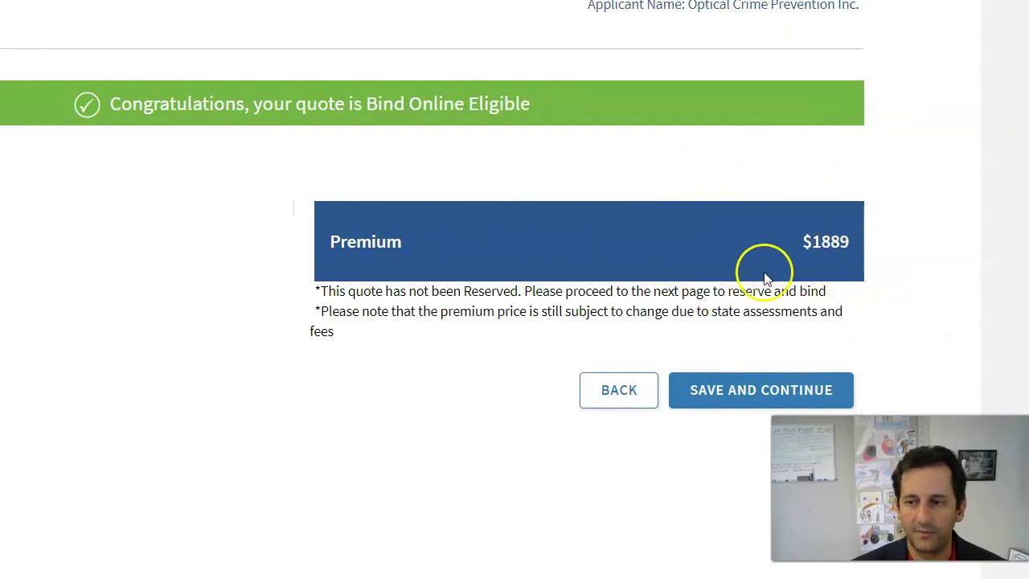
{"action": "left_click", "coordinate": [717, 394]}
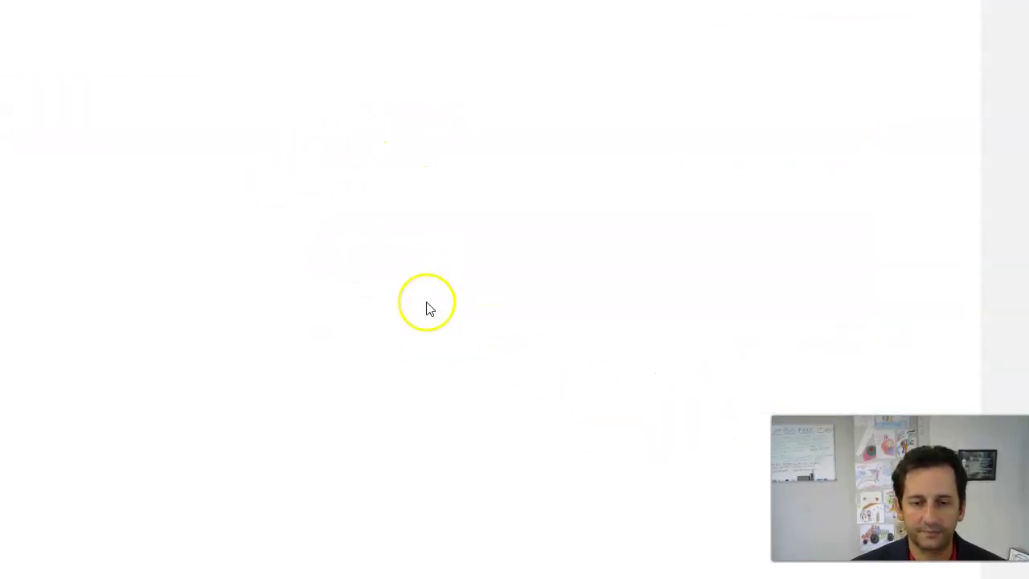